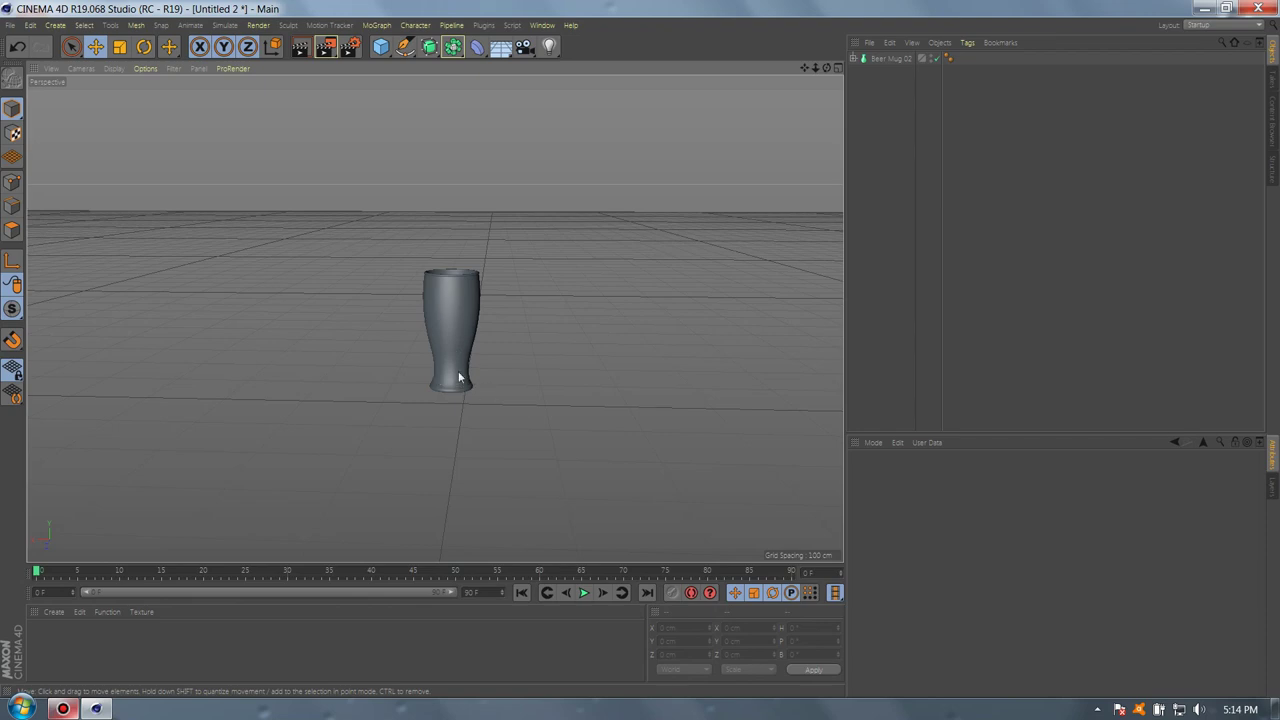
Add a MoGraph Voronoi Fracture object and make the beer mug its child.
{"action": "left_click_drag", "start_coordinate": [491, 331], "coordinate": [454, 339], "text": "alt"}
{"action": "left_click", "coordinate": [452, 314]}
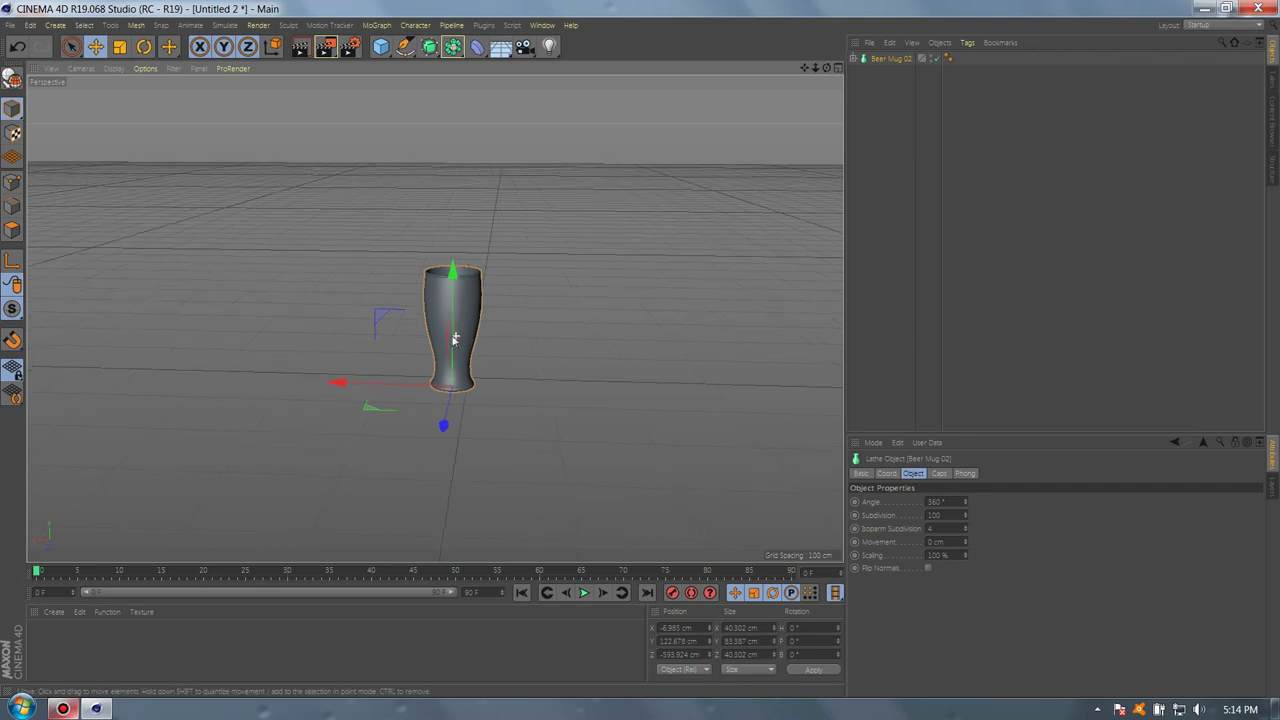
{"action": "left_click", "coordinate": [376, 25]}
{"action": "left_click", "coordinate": [420, 214]}
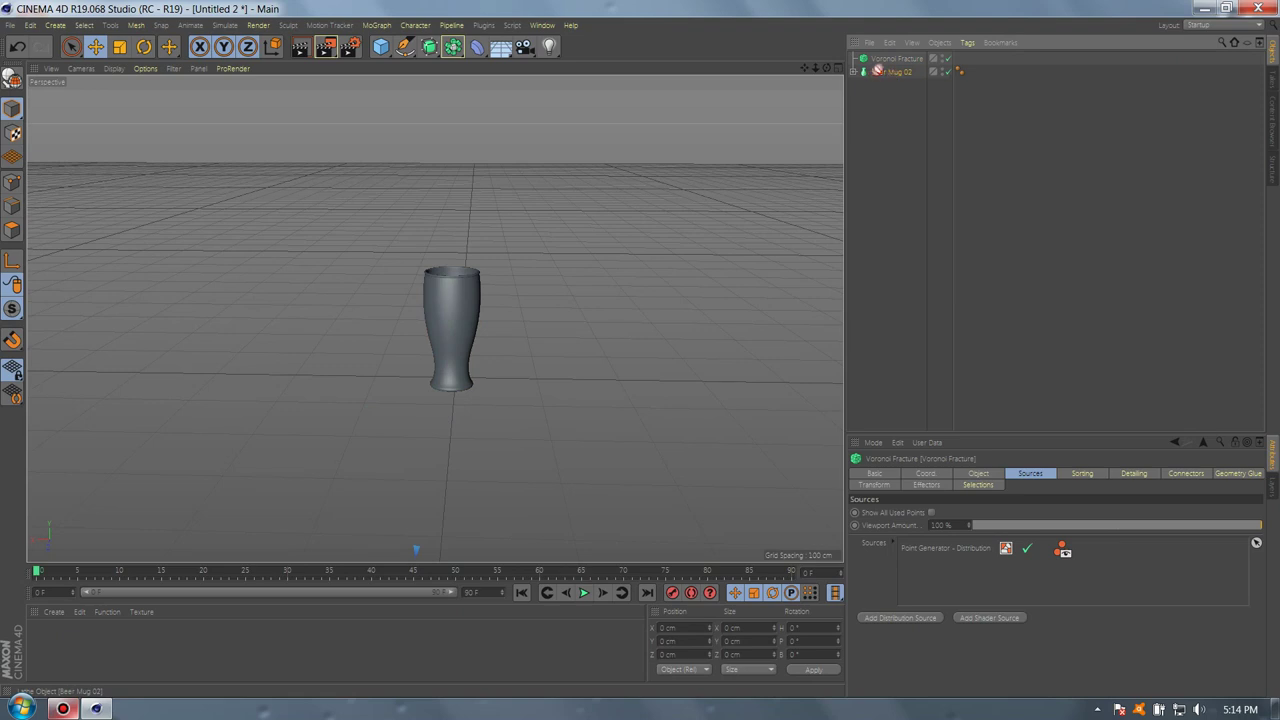
{"action": "left_click_drag", "start_coordinate": [877, 70], "coordinate": [890, 60]}
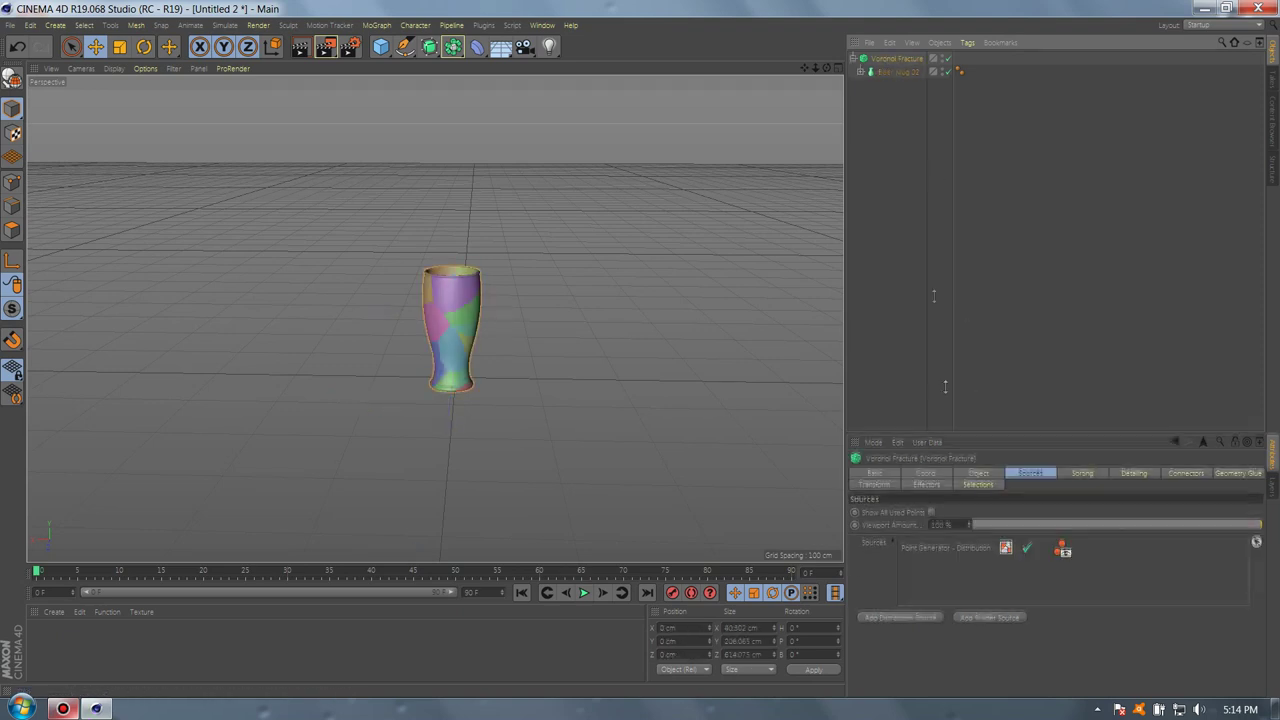
Set the Voronoi Fracture's point generator source to a point amount of 100.
{"action": "left_click_drag", "start_coordinate": [956, 436], "coordinate": [931, 236]}
{"action": "left_click", "coordinate": [934, 350]}
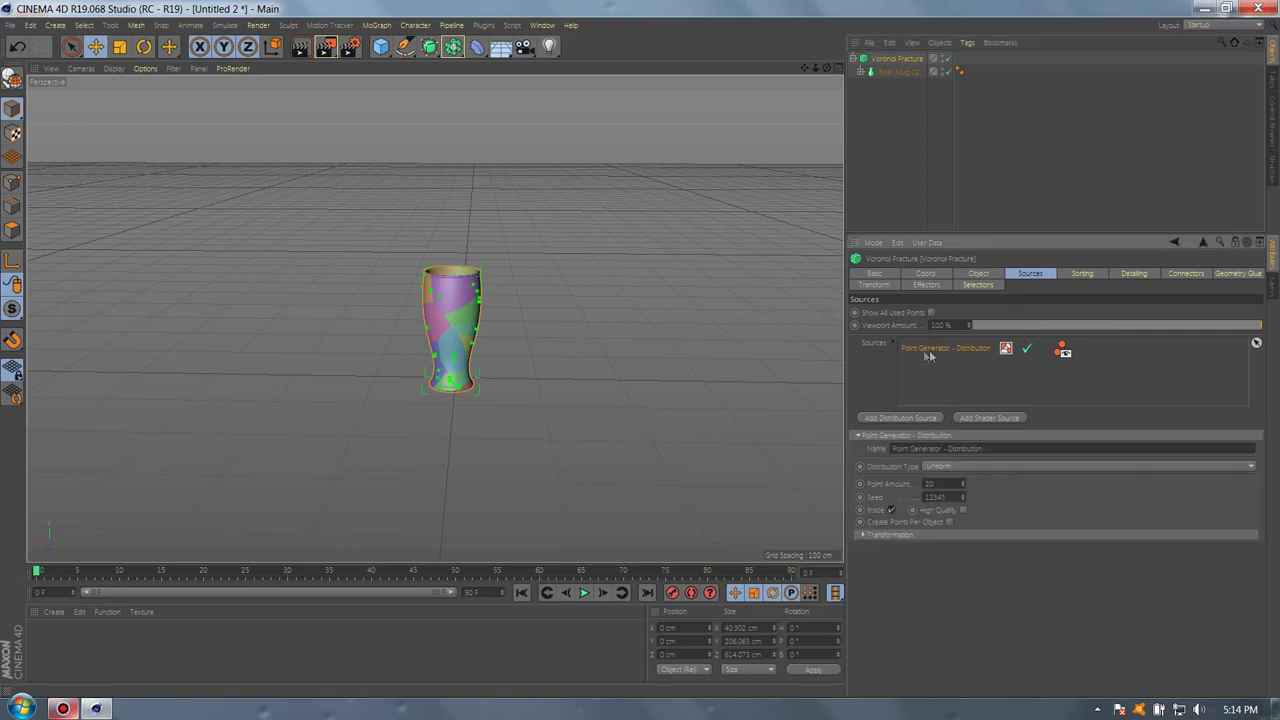
{"action": "double_click", "coordinate": [930, 484]}
{"action": "type", "text": "100"}
{"action": "key", "text": "Return"}
Enable the Inside Faces and Outside Faces selections on the Voronoi Fracture.
{"action": "left_click", "coordinate": [886, 284]}
{"action": "left_click", "coordinate": [968, 286]}
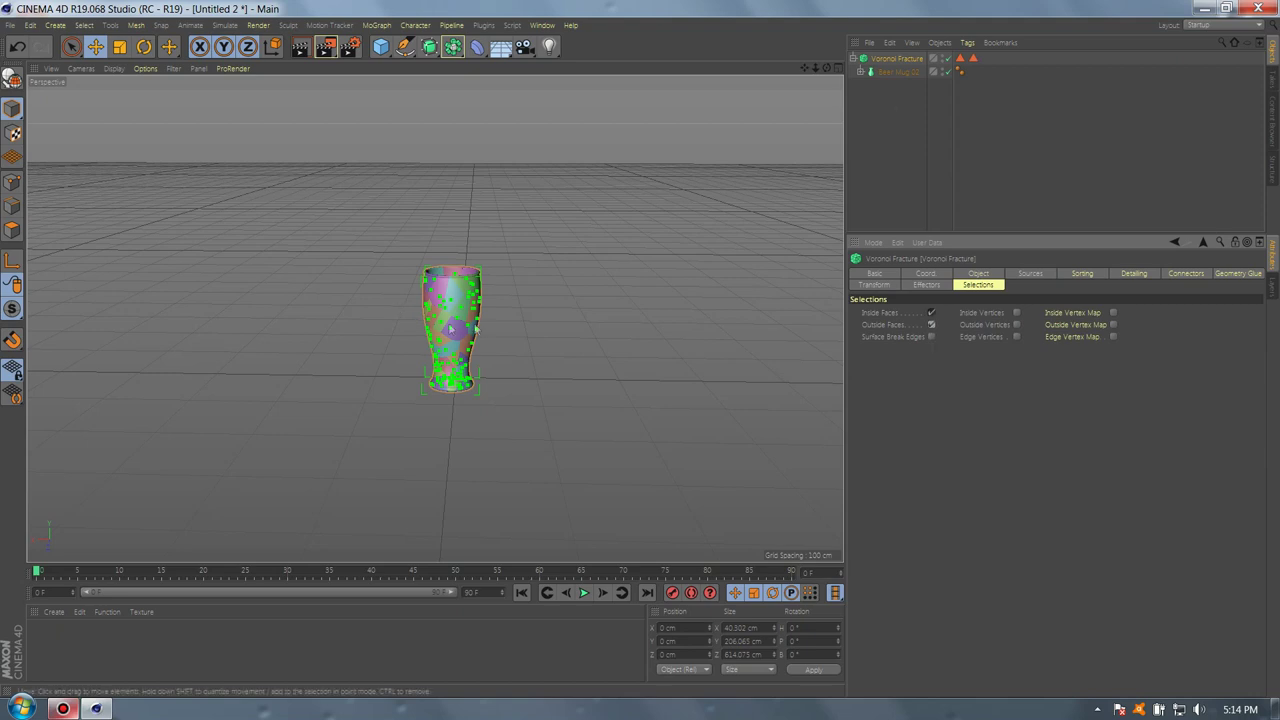
{"action": "left_click_drag", "start_coordinate": [476, 328], "coordinate": [480, 308], "text": "alt"}
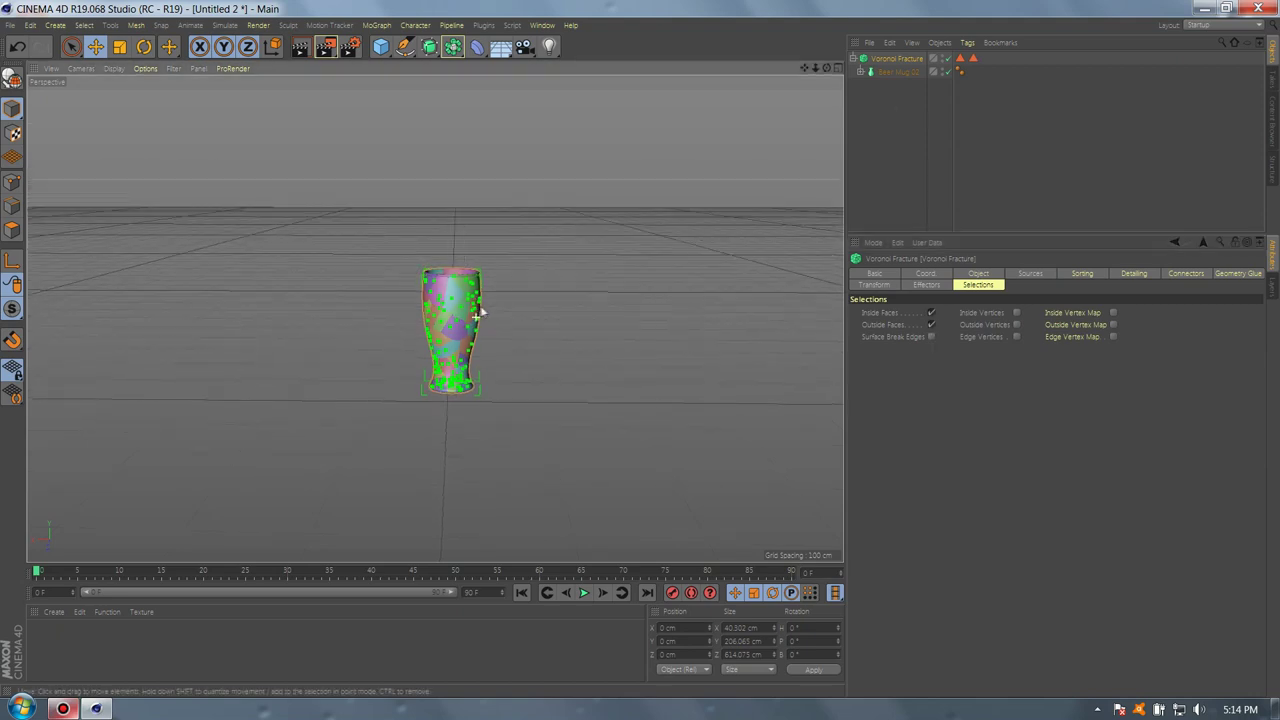
Add a Rigid Body tag to the Voronoi Fracture and set its bounce to 90% and friction to 80%.
{"action": "right_click", "coordinate": [893, 62]}
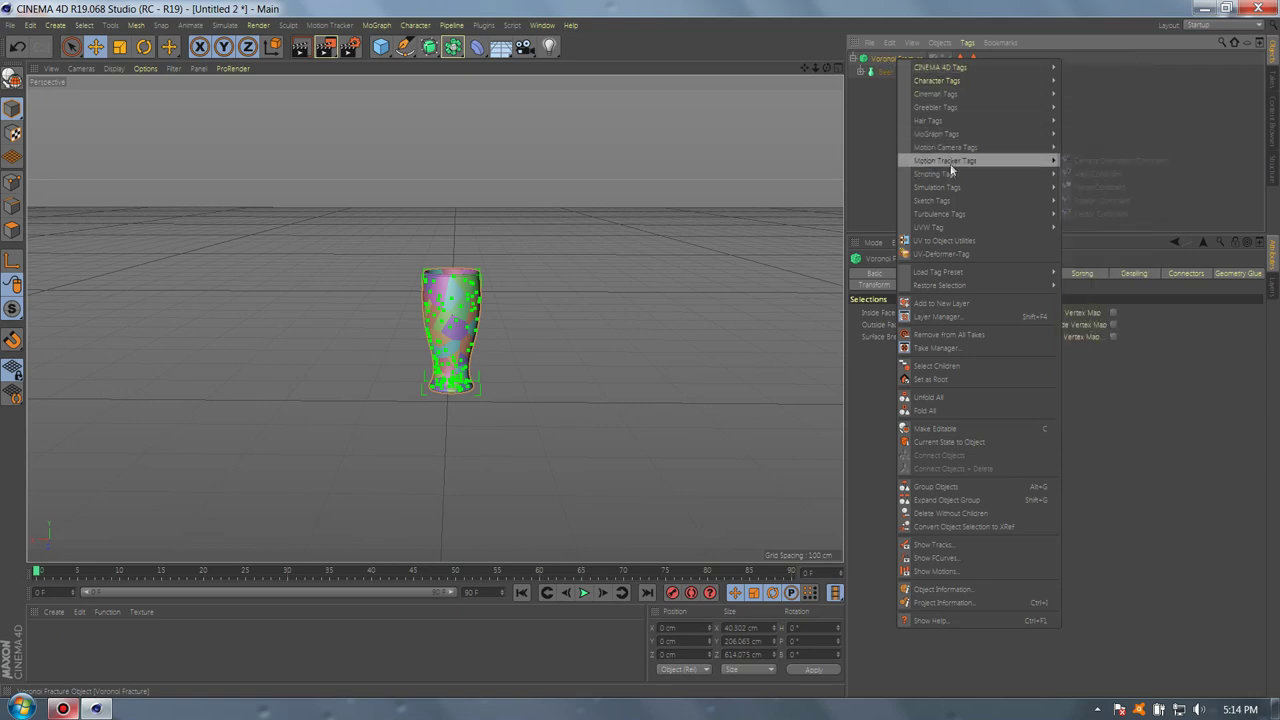
{"action": "mouse_move", "coordinate": [950, 187]}
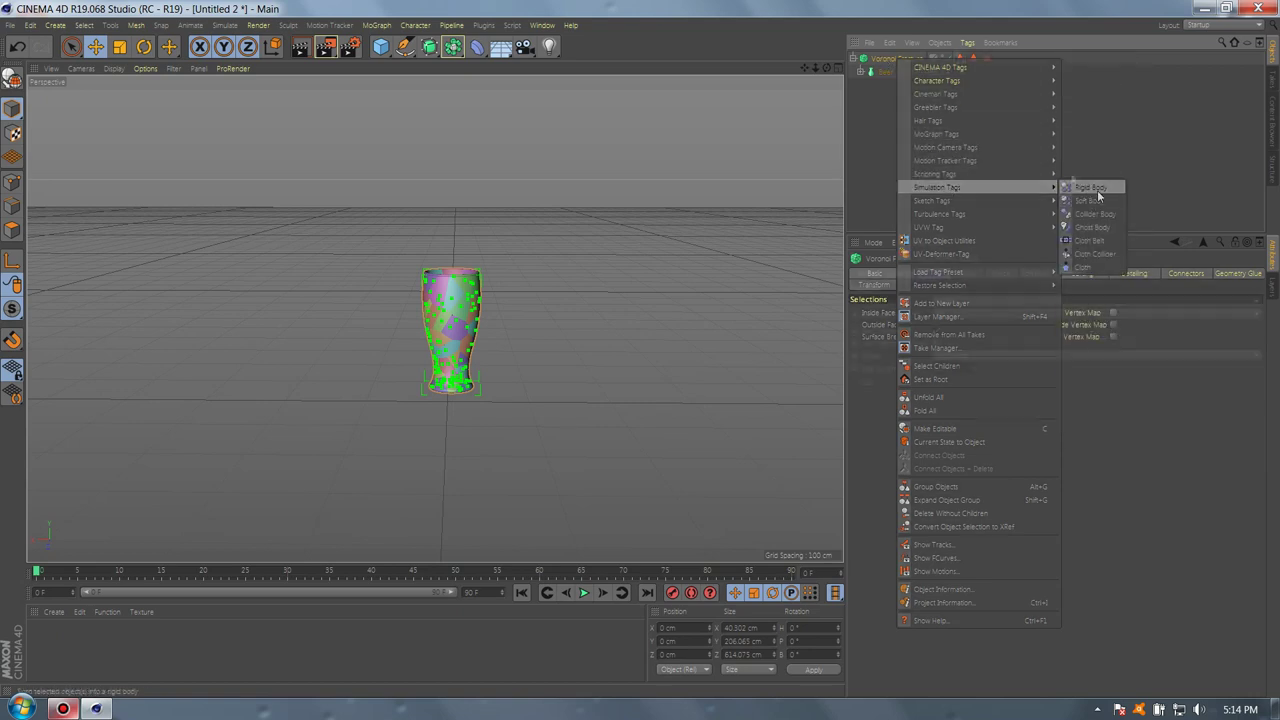
{"action": "left_click", "coordinate": [1098, 195]}
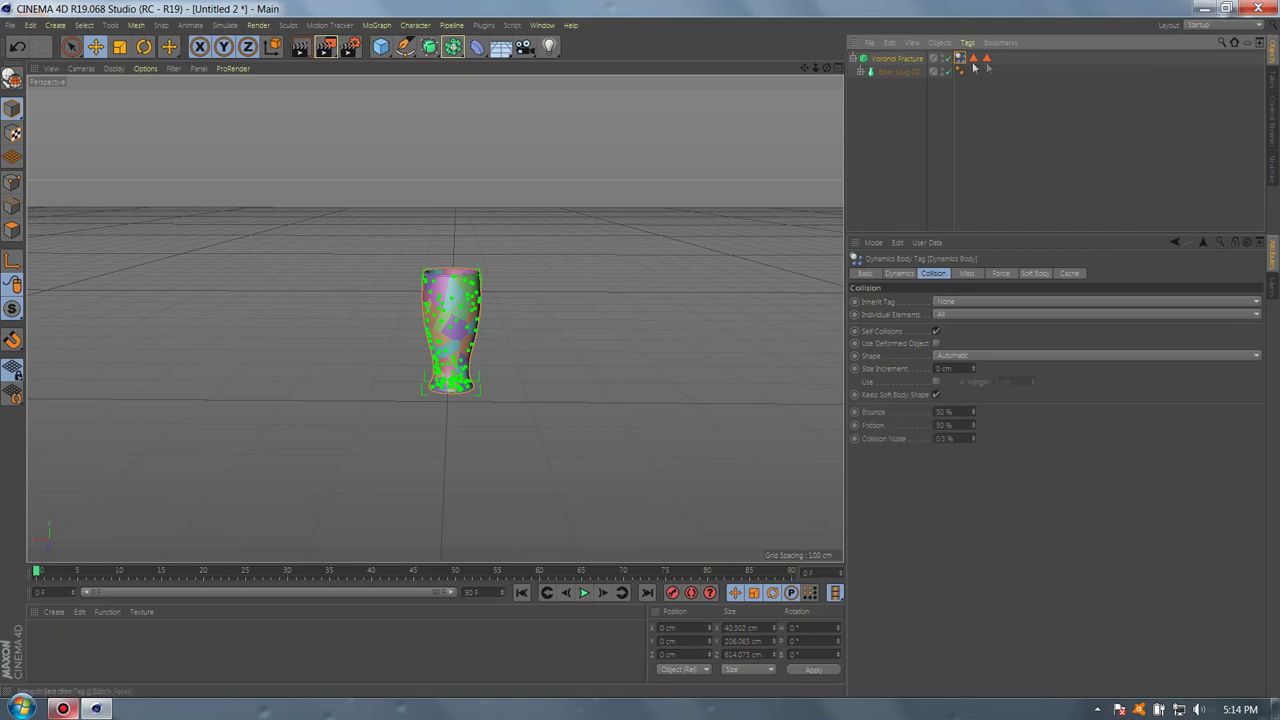
{"action": "double_click", "coordinate": [950, 412]}
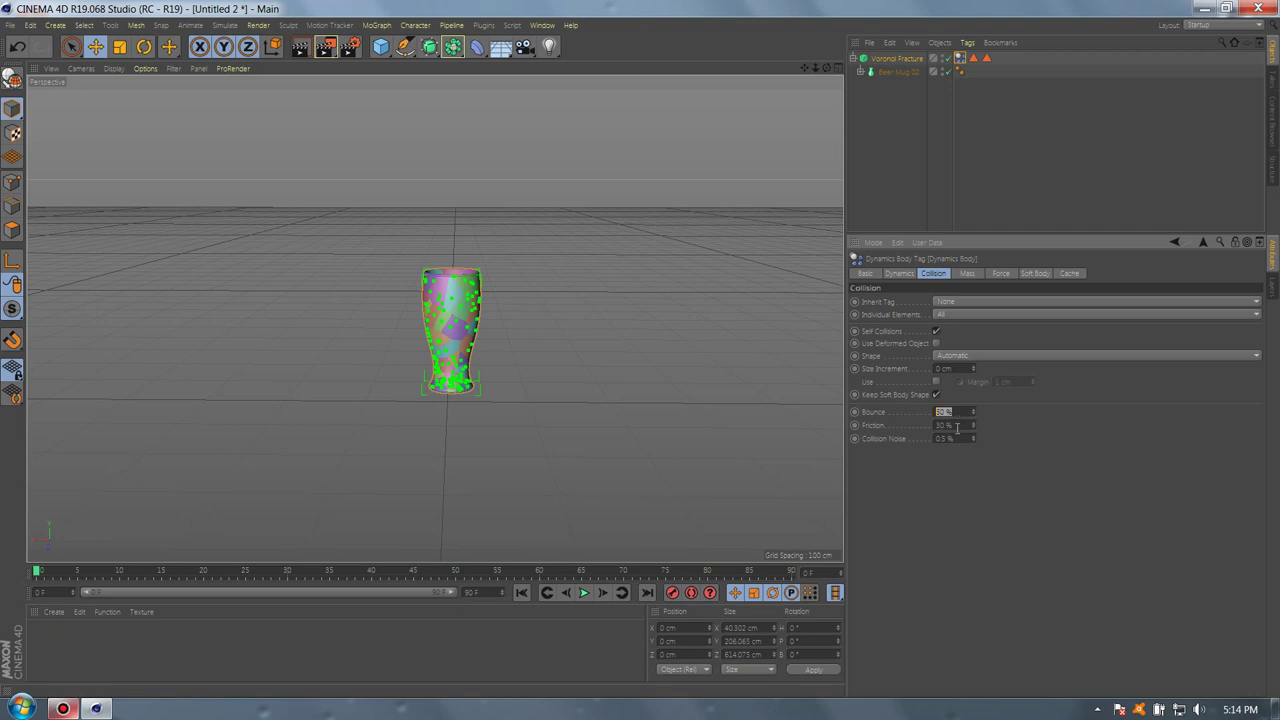
{"action": "type", "text": "90"}
{"action": "double_click", "coordinate": [957, 427]}
{"action": "type", "text": "80"}
{"action": "key", "text": "Return"}
Set the rigid body's collision shape to Automatic (MoDynamics) and Inherit Tag to Apply Tag to Children.
{"action": "left_click", "coordinate": [966, 355]}
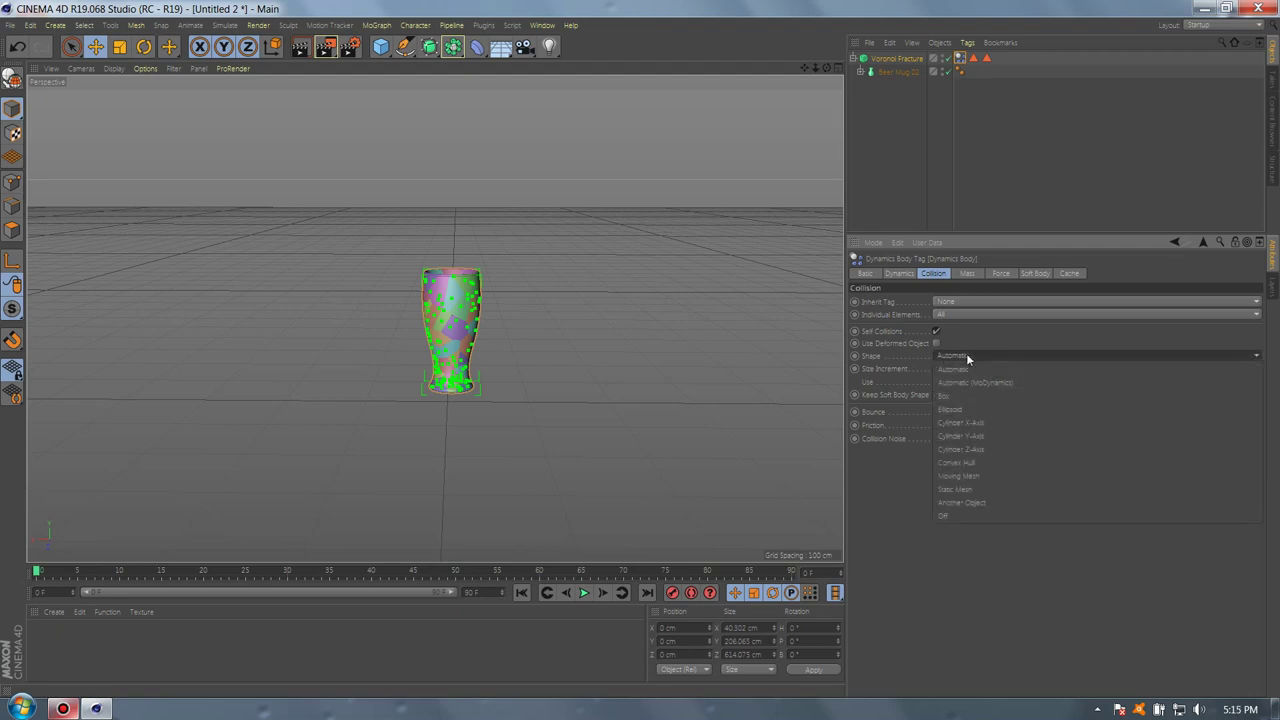
{"action": "left_click", "coordinate": [966, 355]}
{"action": "left_click", "coordinate": [968, 357]}
{"action": "left_click", "coordinate": [987, 382]}
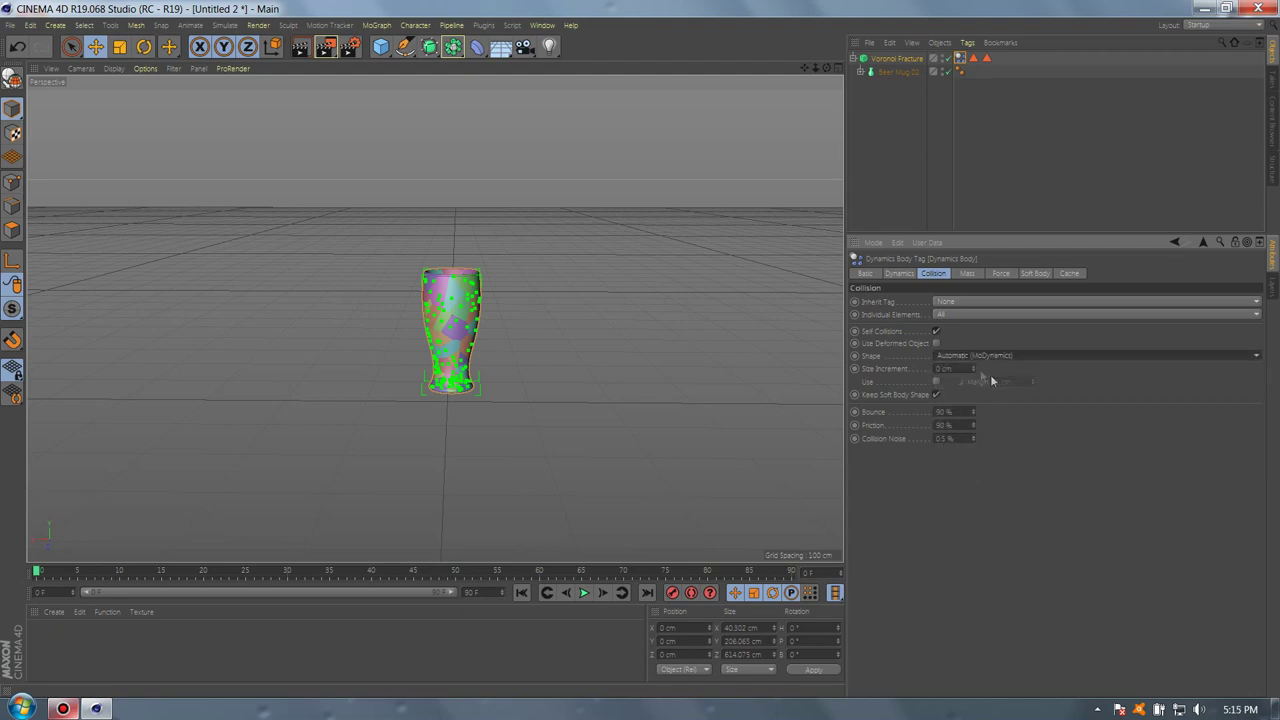
{"action": "left_click", "coordinate": [955, 301]}
{"action": "left_click", "coordinate": [966, 328]}
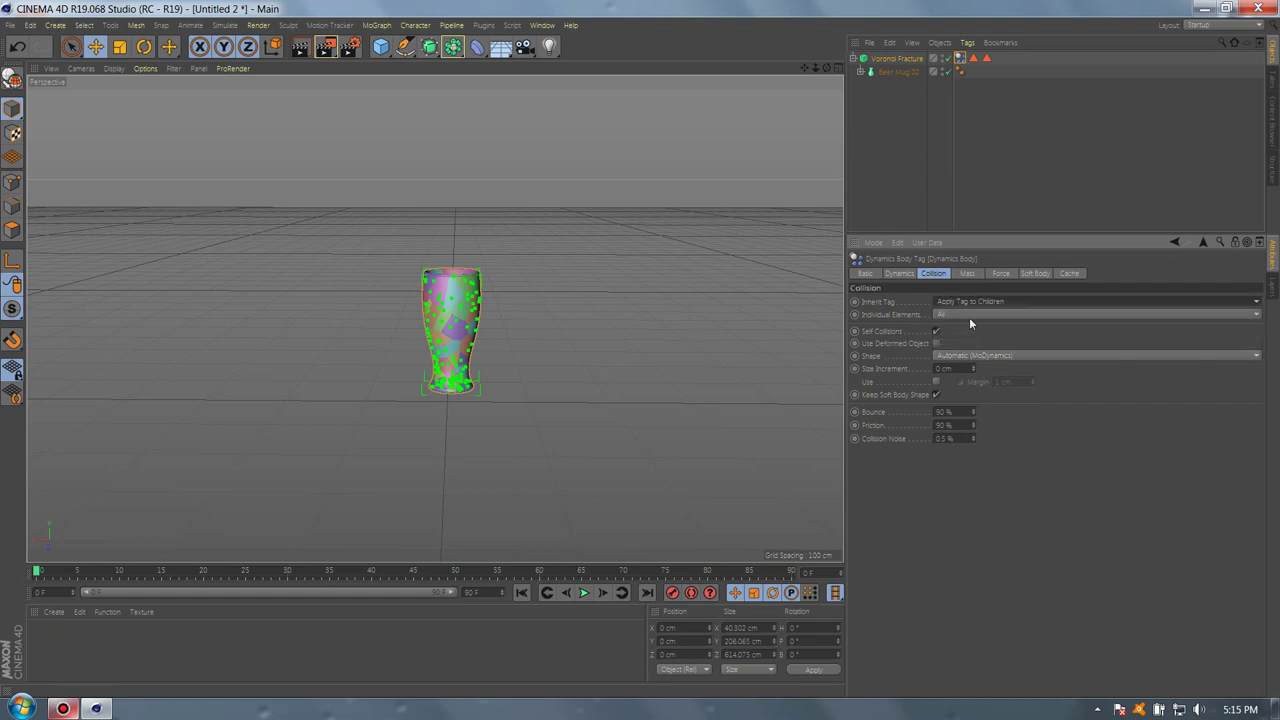
{"action": "left_click", "coordinate": [901, 274]}
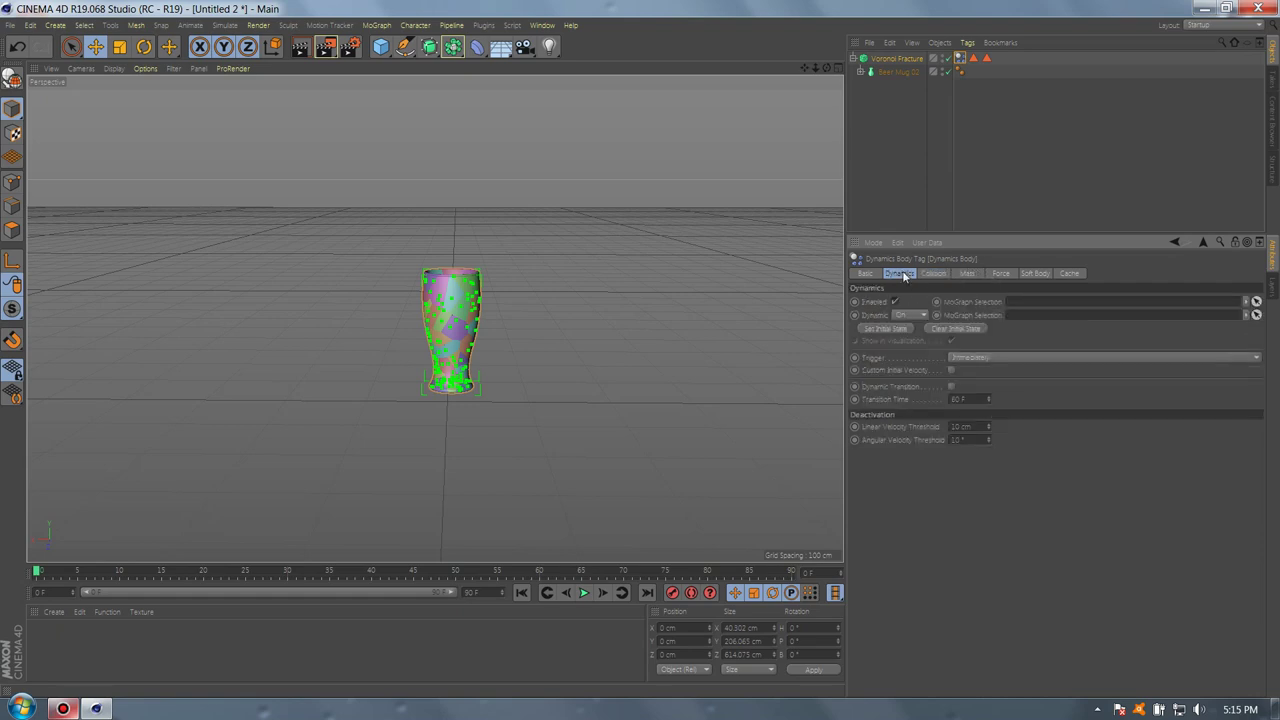
{"action": "left_click", "coordinate": [978, 358]}
{"action": "left_click", "coordinate": [982, 357]}
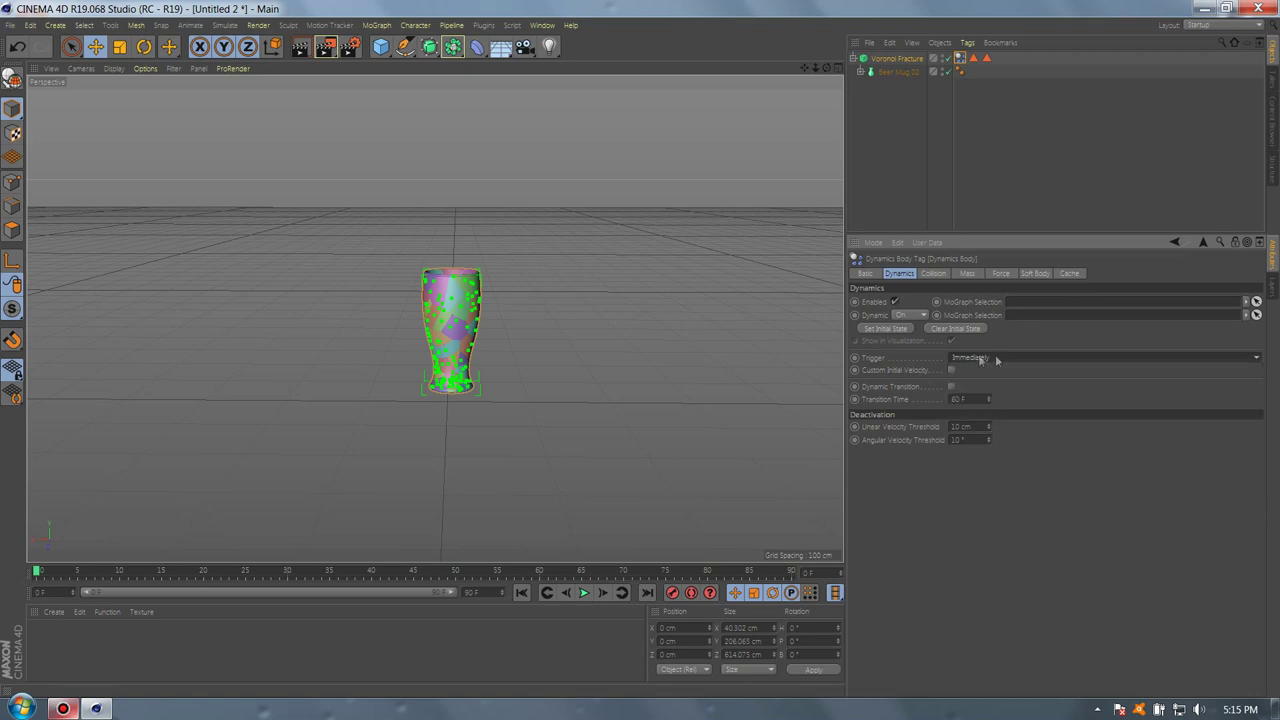
{"action": "mouse_move", "coordinate": [448, 330]}
{"action": "left_mouse_down", "text": "alt"}
{"action": "mouse_move", "coordinate": [449, 341]}
{"action": "mouse_move", "coordinate": [445, 330]}
{"action": "left_mouse_up", "text": "alt"}
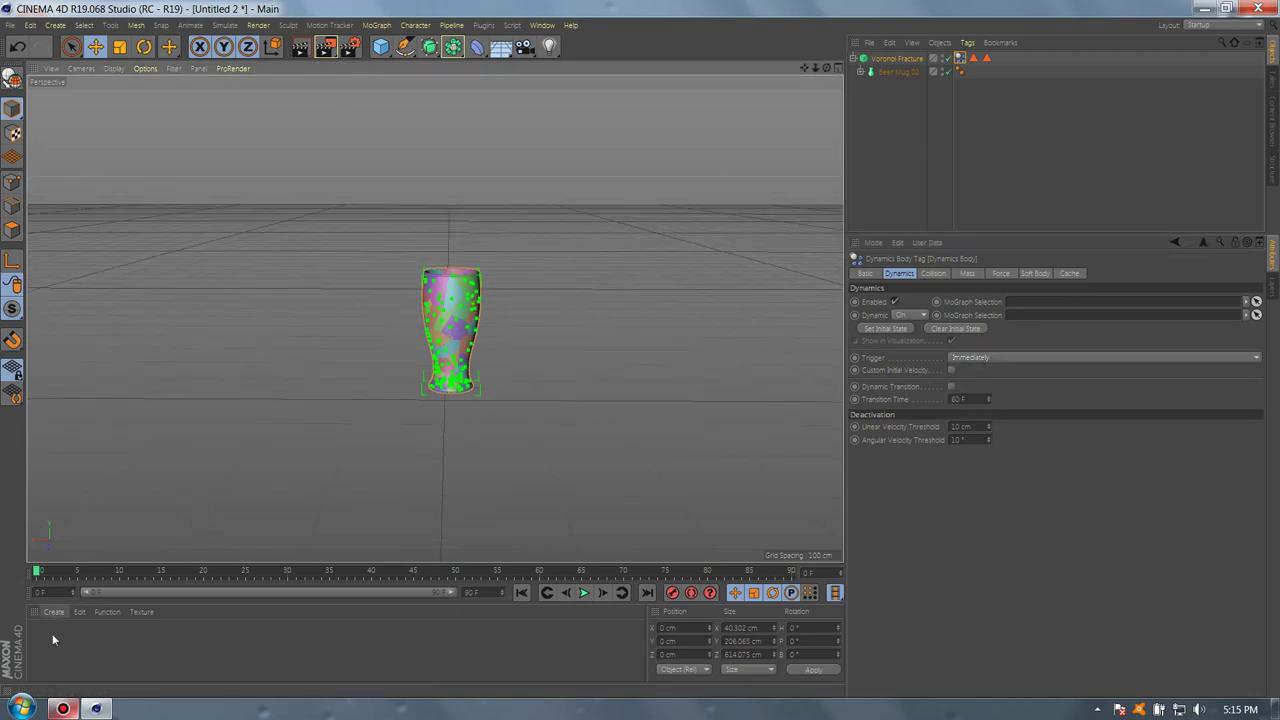
Create a new material and enable its Transparency channel.
{"action": "double_click", "coordinate": [101, 656]}
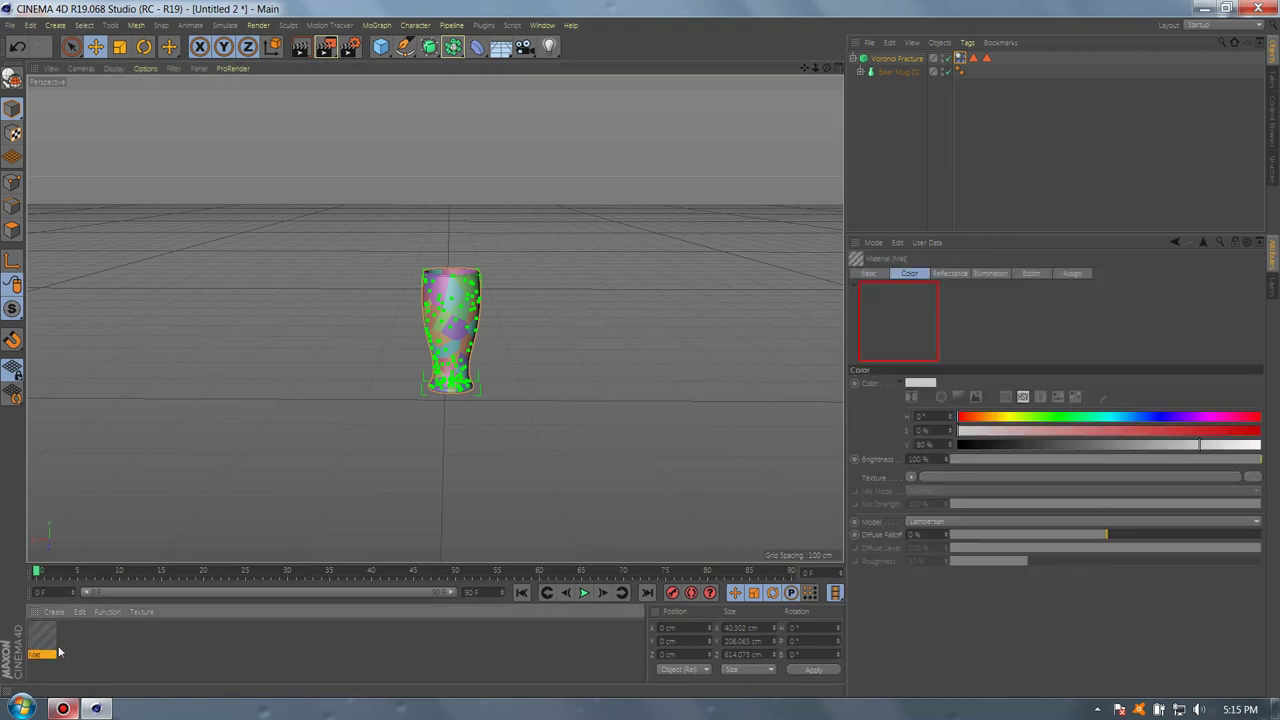
{"action": "double_click", "coordinate": [41, 640]}
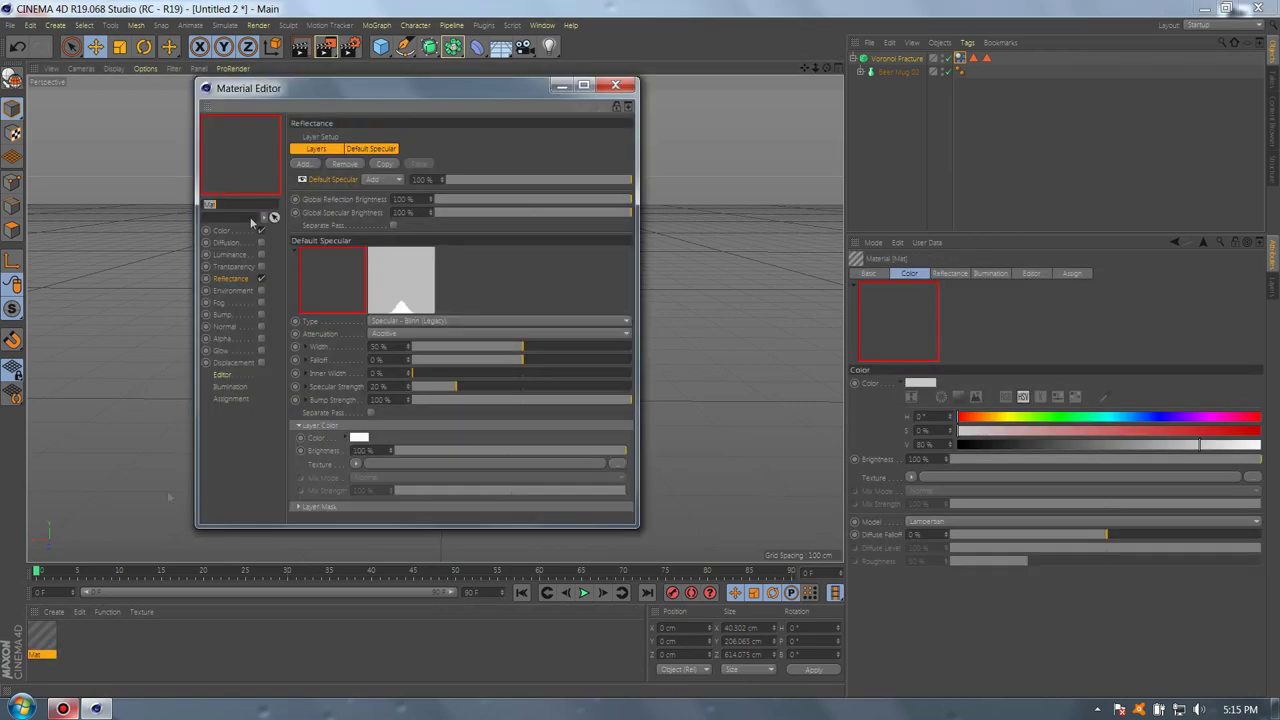
{"action": "left_click", "coordinate": [240, 266]}
{"action": "left_click", "coordinate": [261, 266]}
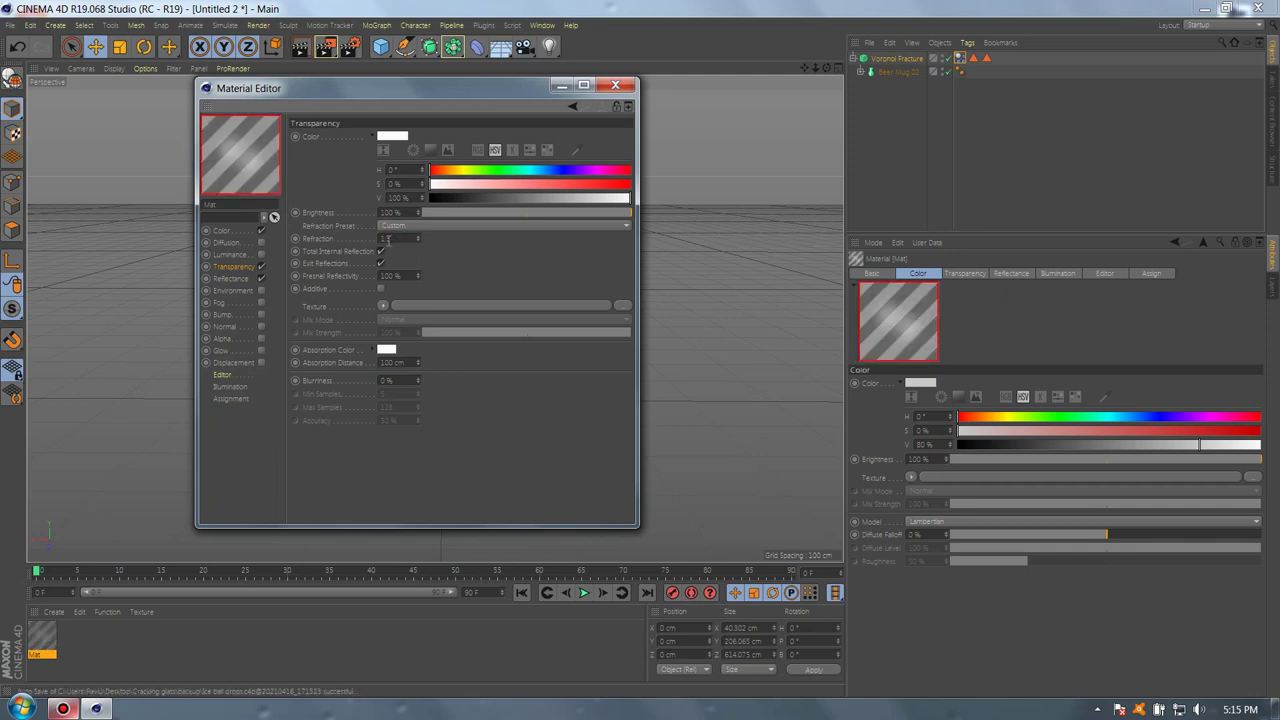
Set the material's transparency refraction to 1.5 and brightness to 95%.
{"action": "left_click", "coordinate": [386, 262]}
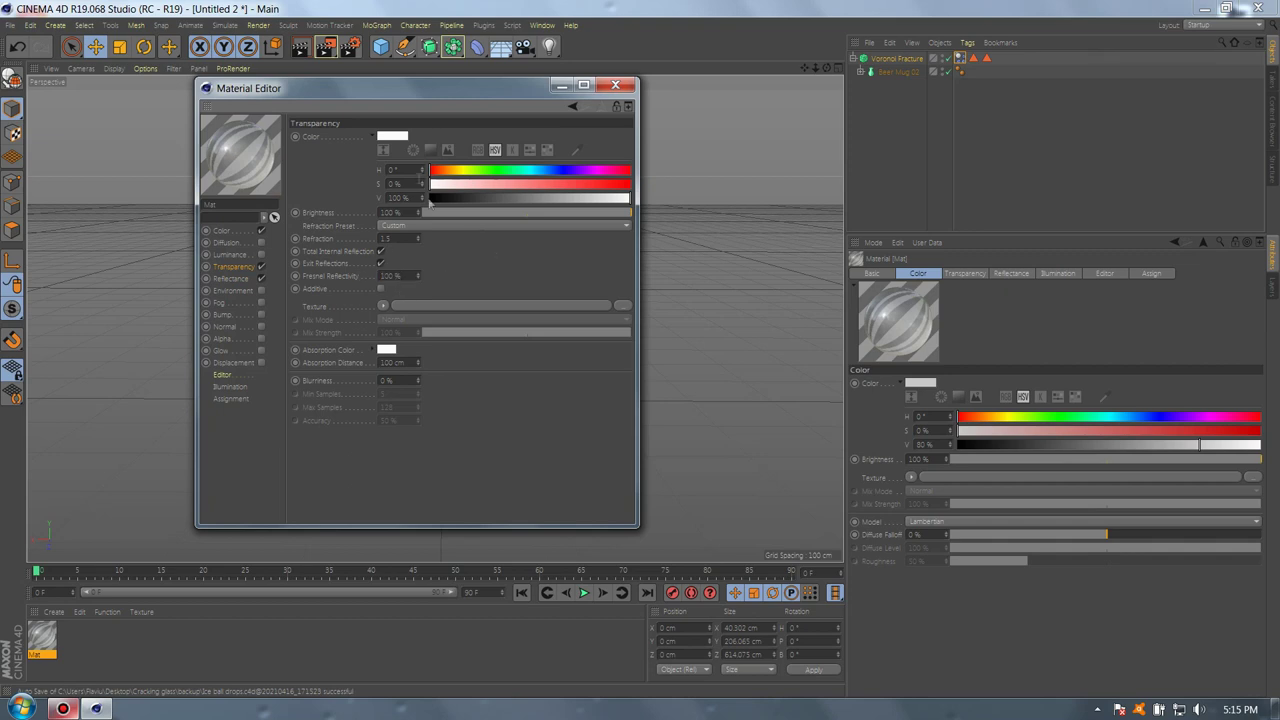
{"action": "left_click_drag", "start_coordinate": [397, 212], "coordinate": [349, 213]}
{"action": "type", "text": "95"}
{"action": "left_click", "coordinate": [469, 254]}
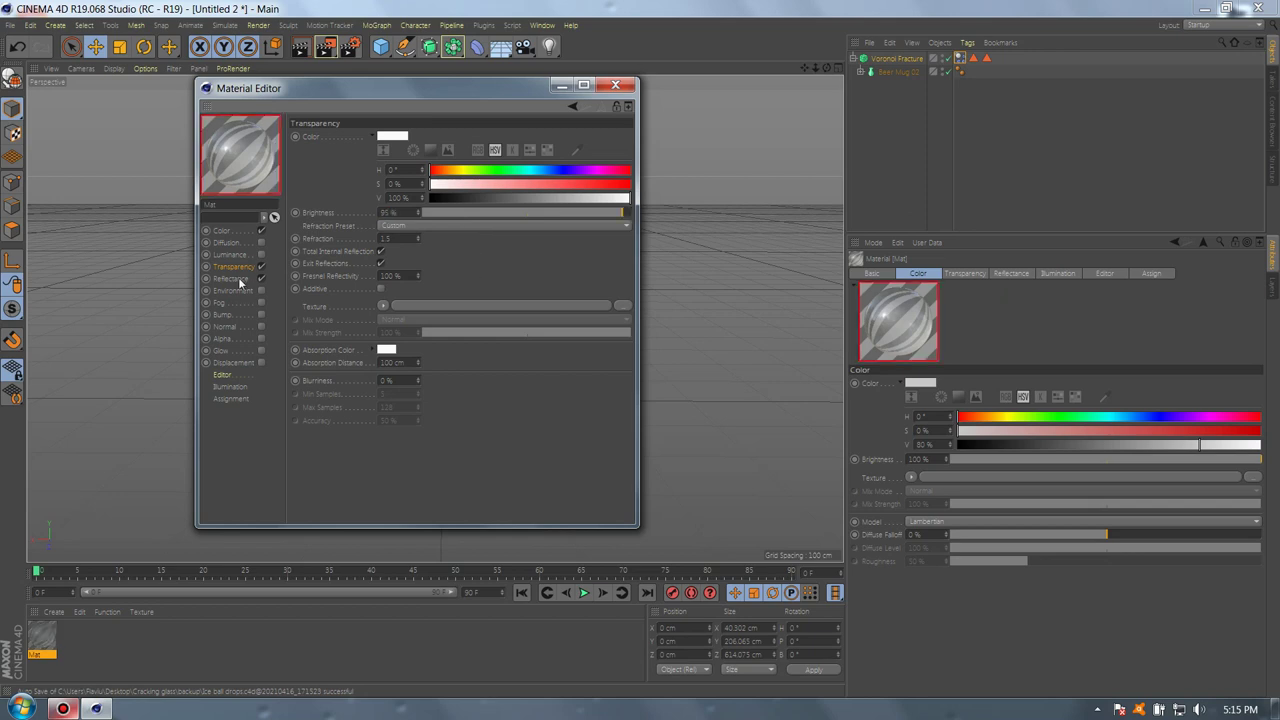
Remove the Default Specular reflectance layer and set the Transparency layer's specular strength to 36%.
{"action": "left_click", "coordinate": [236, 279]}
{"action": "left_click", "coordinate": [318, 150]}
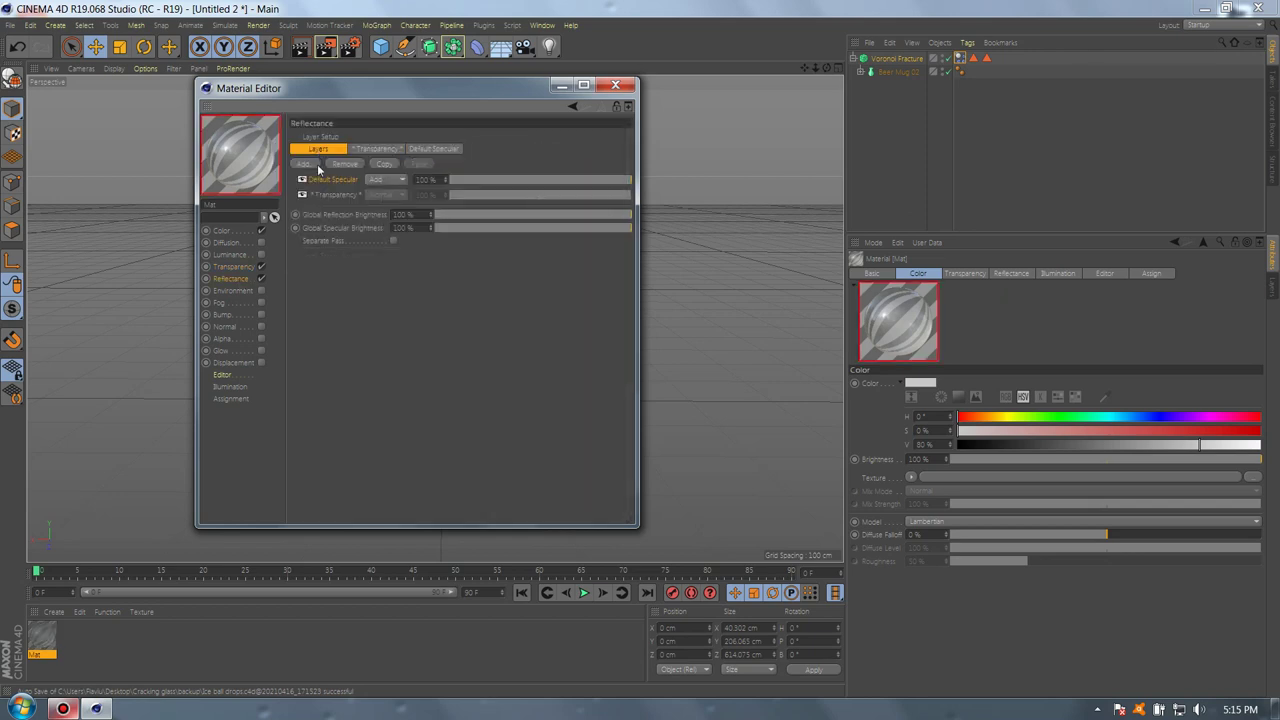
{"action": "left_click", "coordinate": [342, 163]}
{"action": "left_click", "coordinate": [378, 149]}
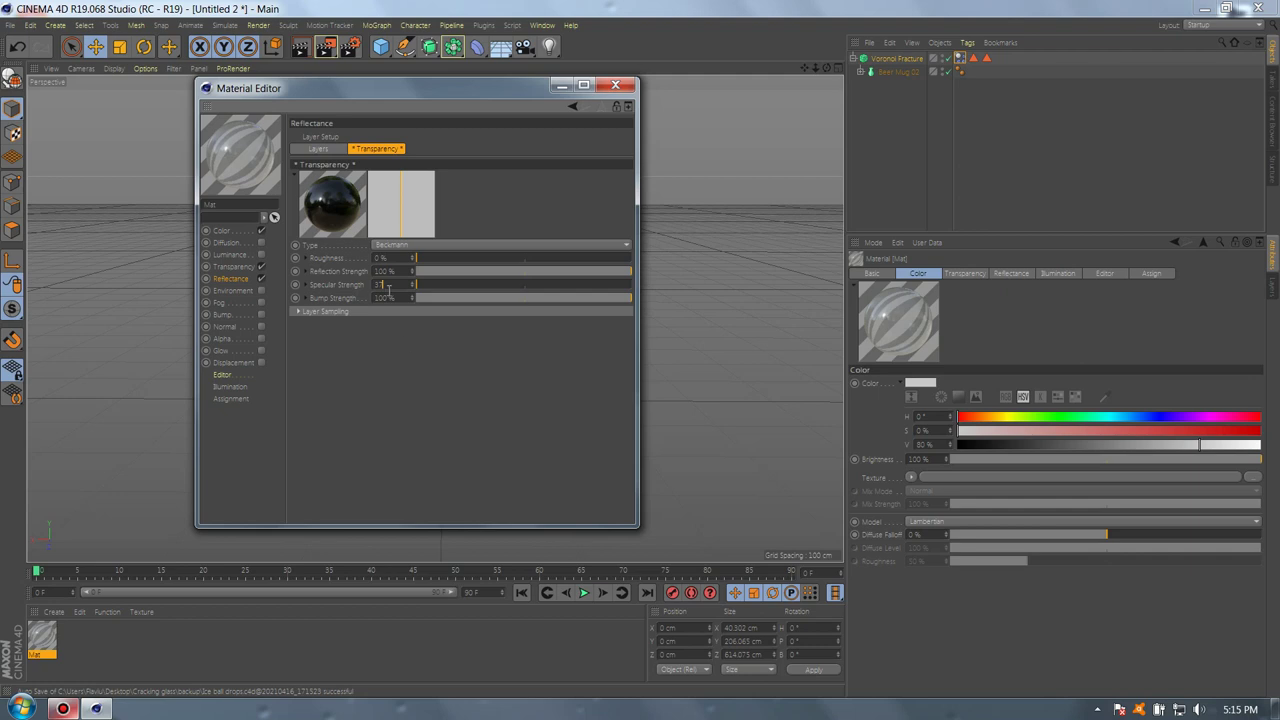
{"action": "type", "text": "36"}
{"action": "key", "text": "Return"}
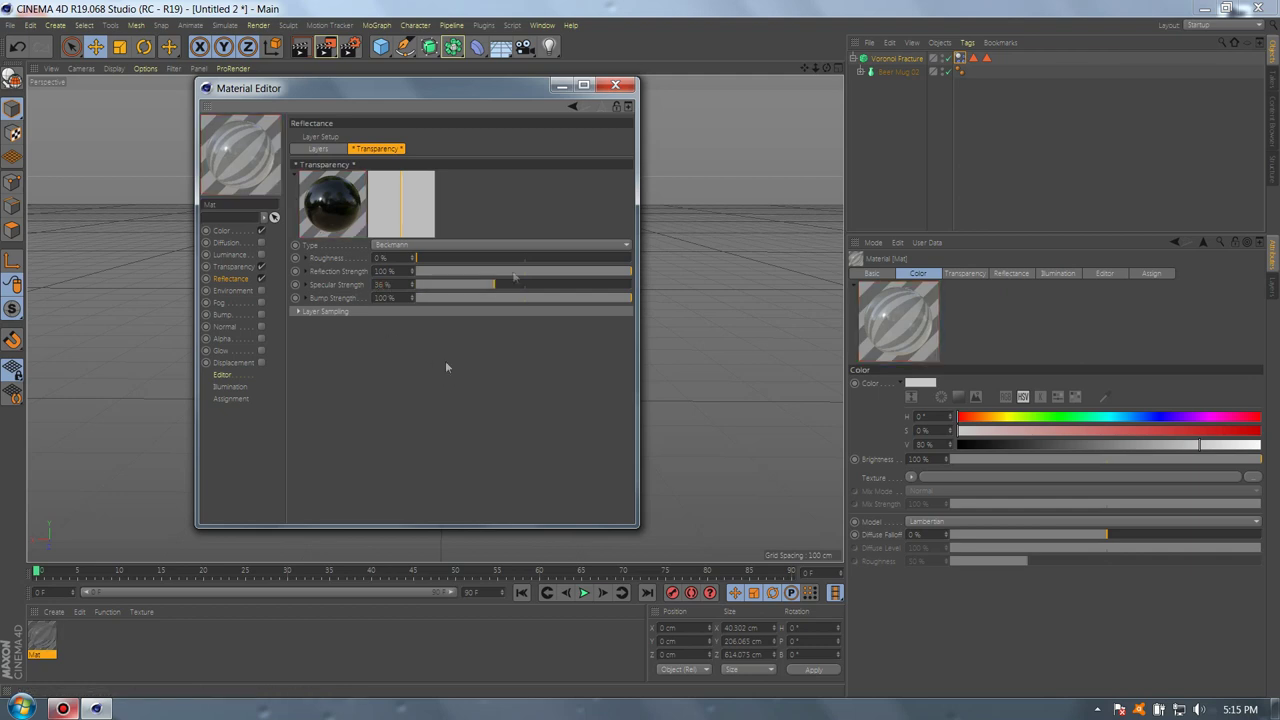
Disable the material's Color channel and close the material editor.
{"action": "left_click", "coordinate": [233, 267]}
{"action": "left_click", "coordinate": [237, 231]}
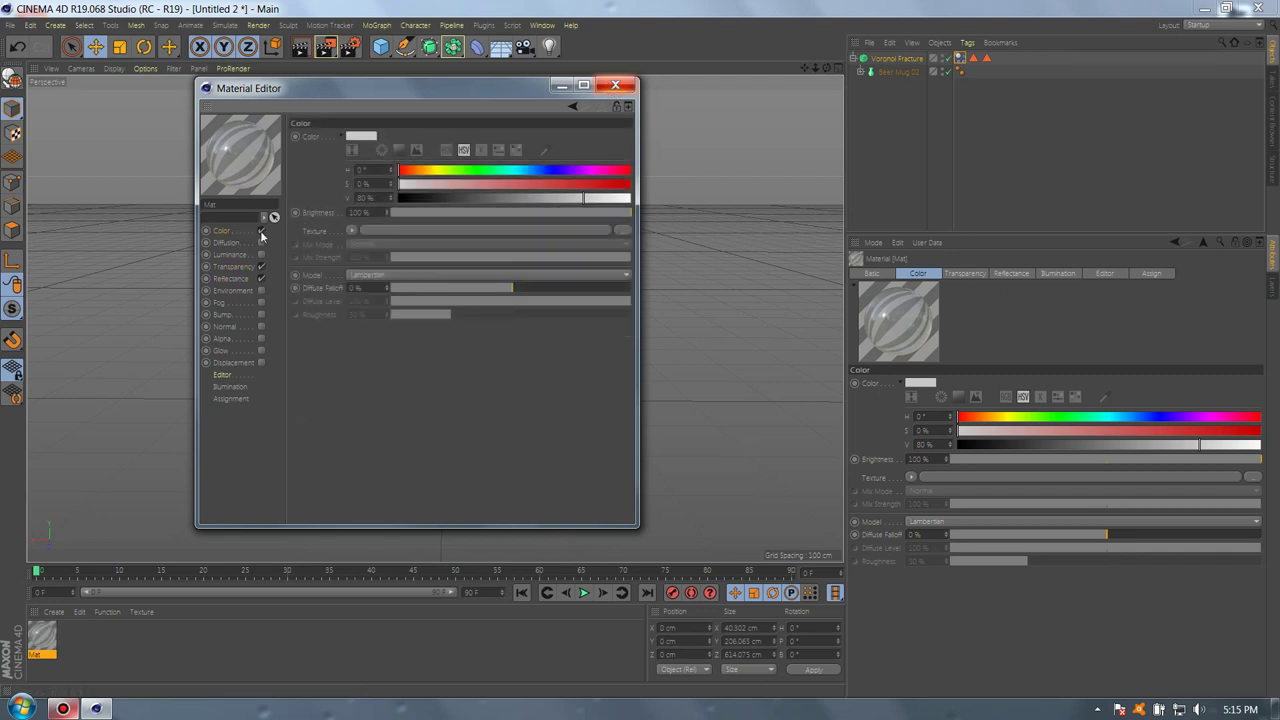
{"action": "left_click", "coordinate": [261, 231]}
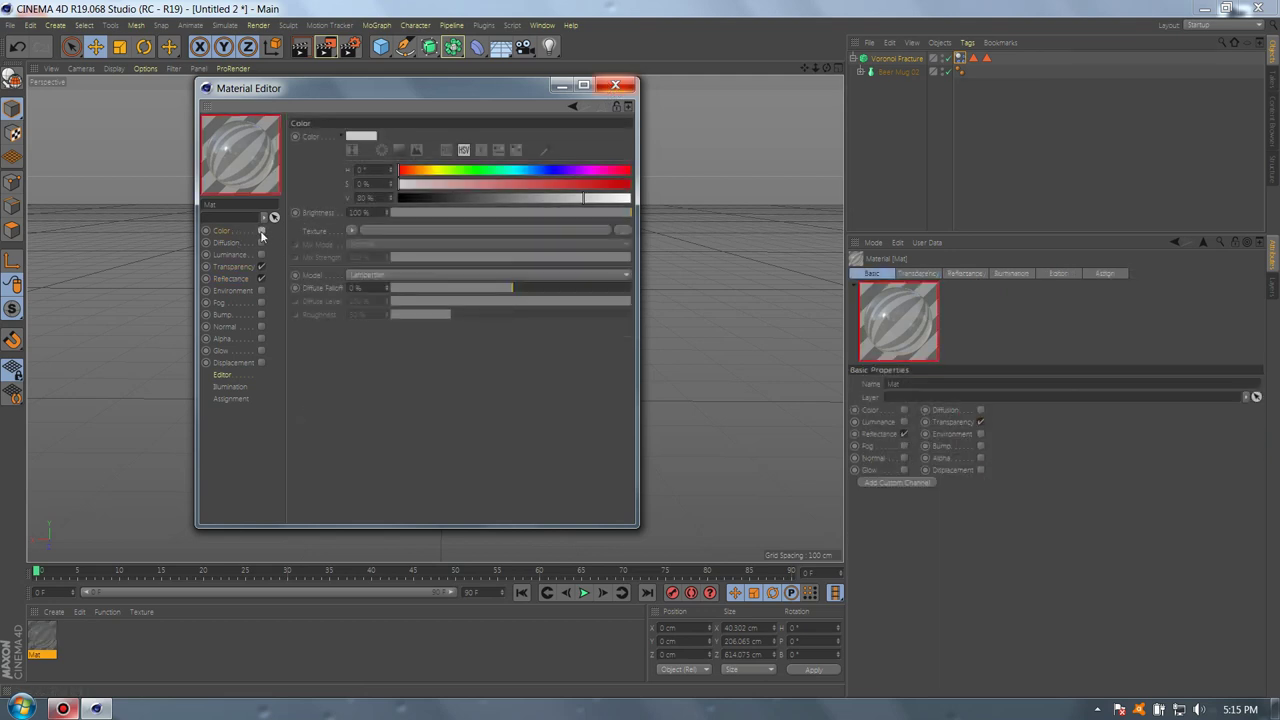
{"action": "left_click", "coordinate": [615, 85]}
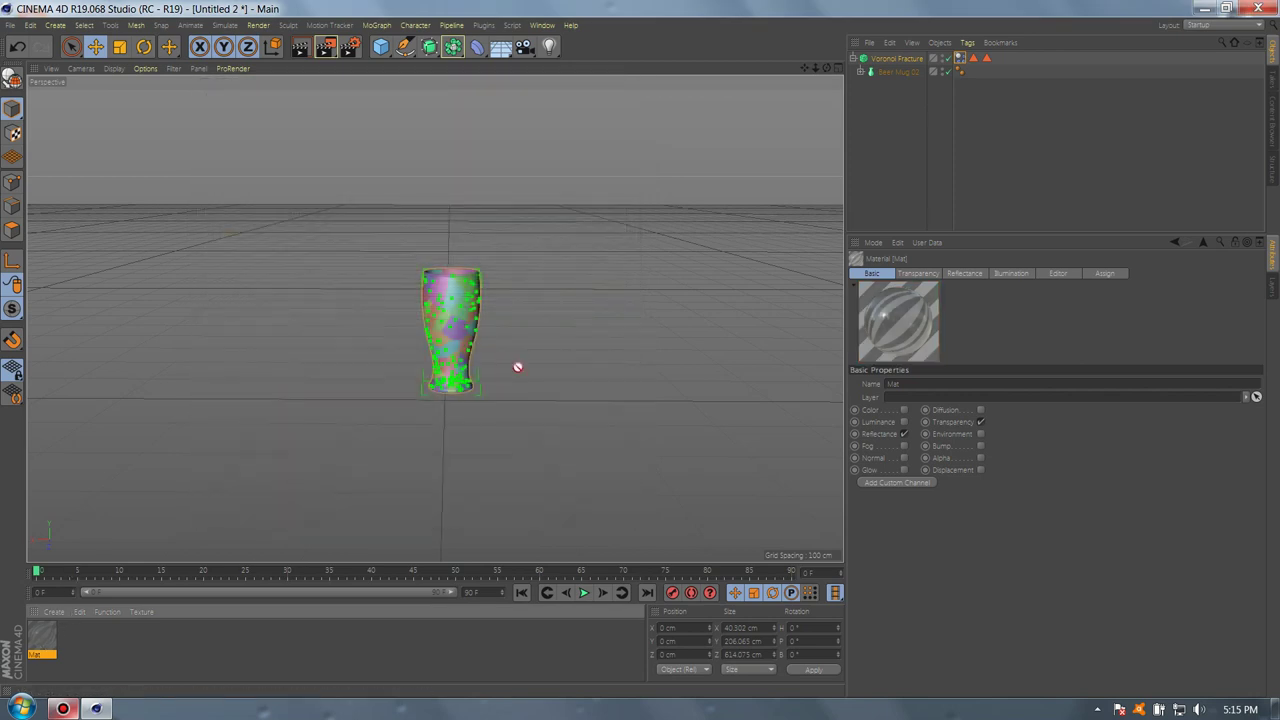
Duplicate the glass material and rename the original as inside.
{"action": "left_click_drag", "start_coordinate": [903, 59], "coordinate": [86, 645], "text": "ctrl"}
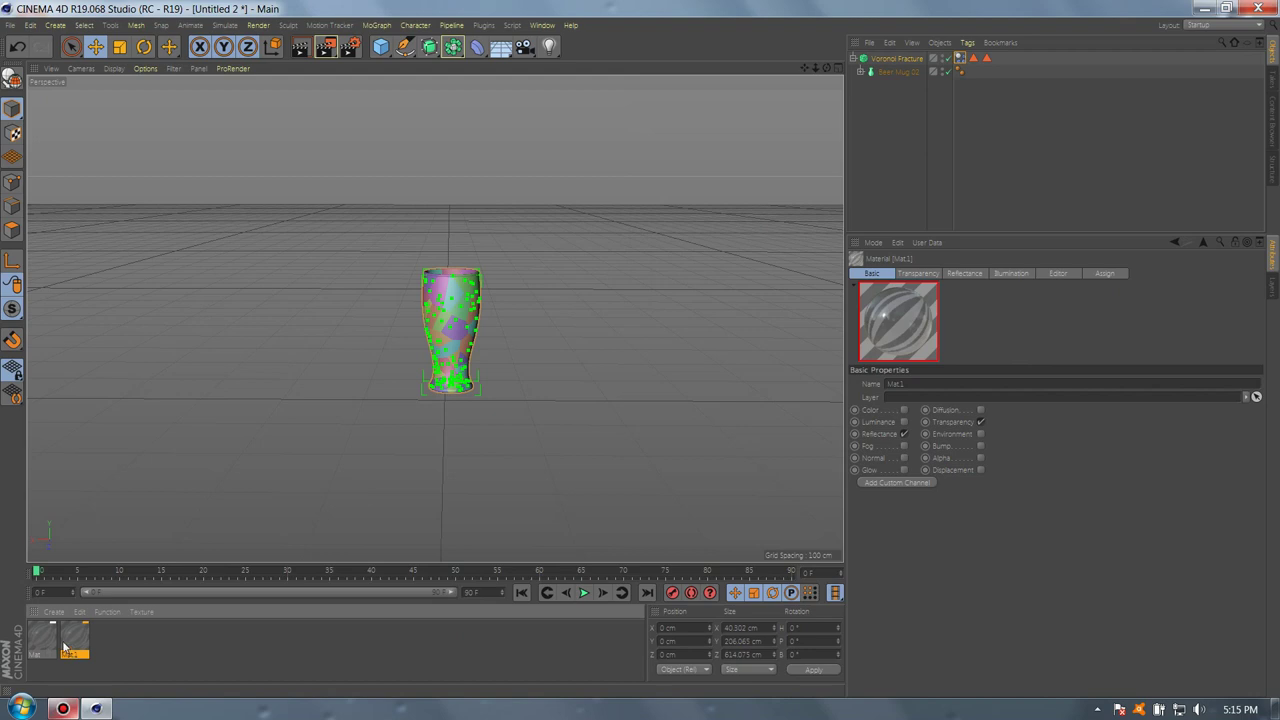
{"action": "left_click", "coordinate": [50, 637]}
{"action": "left_click", "coordinate": [63, 638]}
{"action": "double_click", "coordinate": [40, 654]}
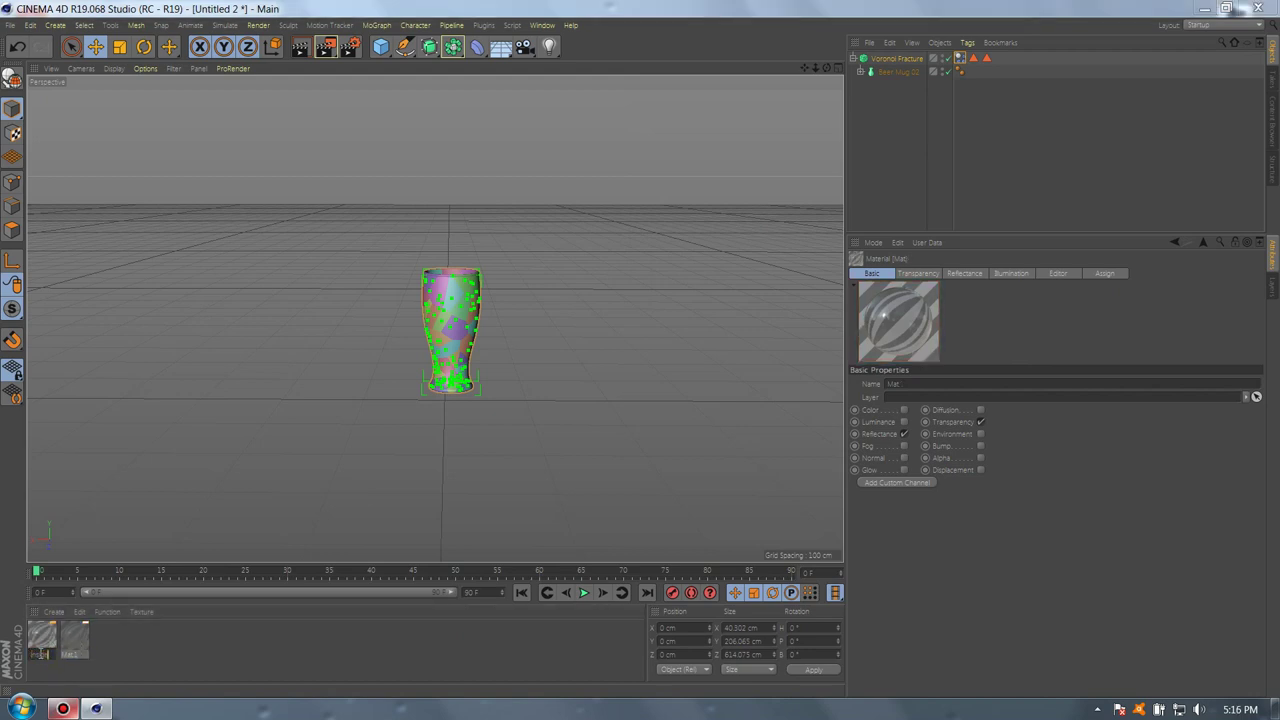
{"action": "key", "text": "Return"}
Rename the duplicated material as outside.
{"action": "left_click", "coordinate": [75, 645]}
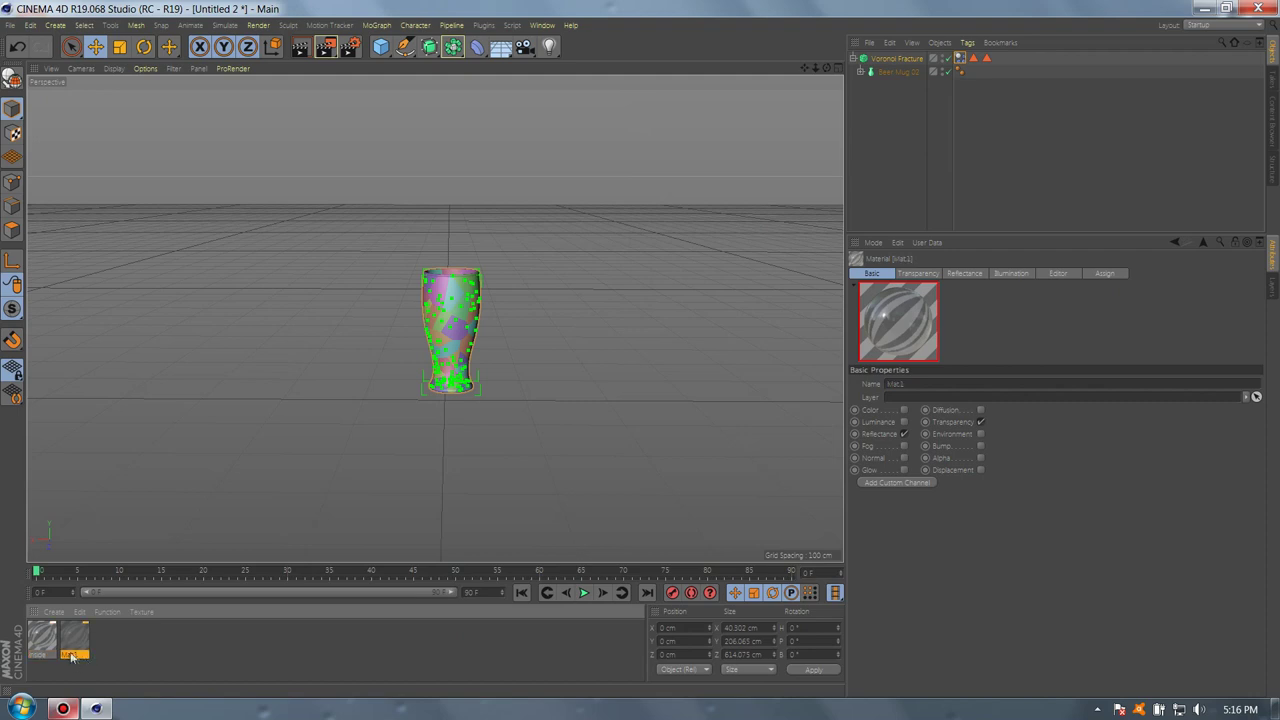
{"action": "double_click", "coordinate": [72, 655]}
{"action": "type", "text": "o"}
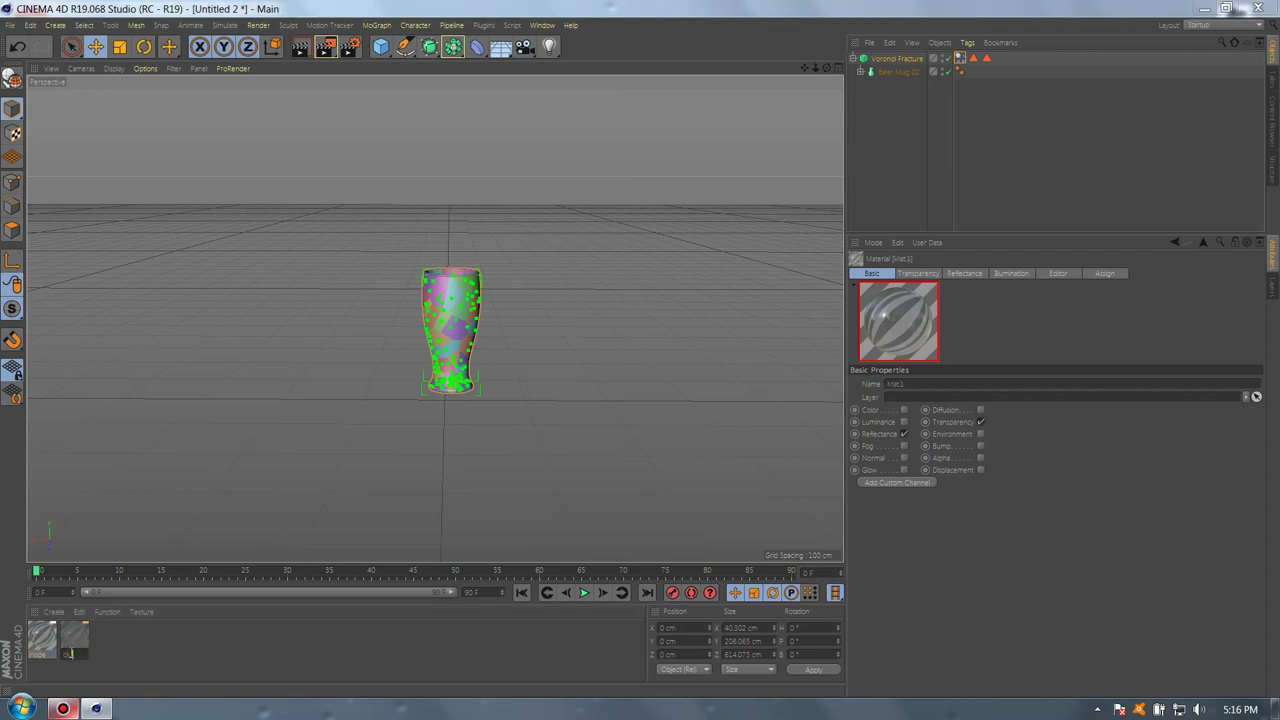
{"action": "type", "text": "utside"}
{"action": "key", "text": "Return"}
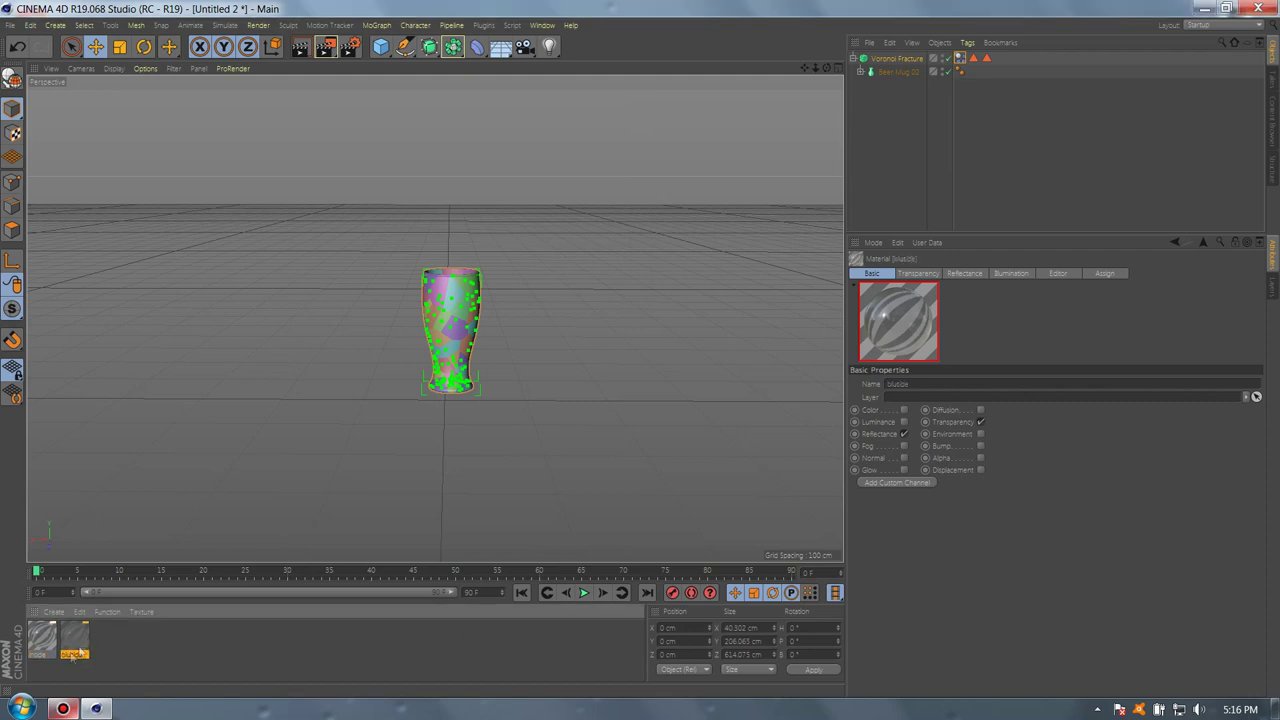
Apply the outside and inside materials to the Voronoi Fracture, restricting the inside material to the Inside Faces selection.
{"action": "left_click_drag", "start_coordinate": [72, 655], "coordinate": [905, 62]}
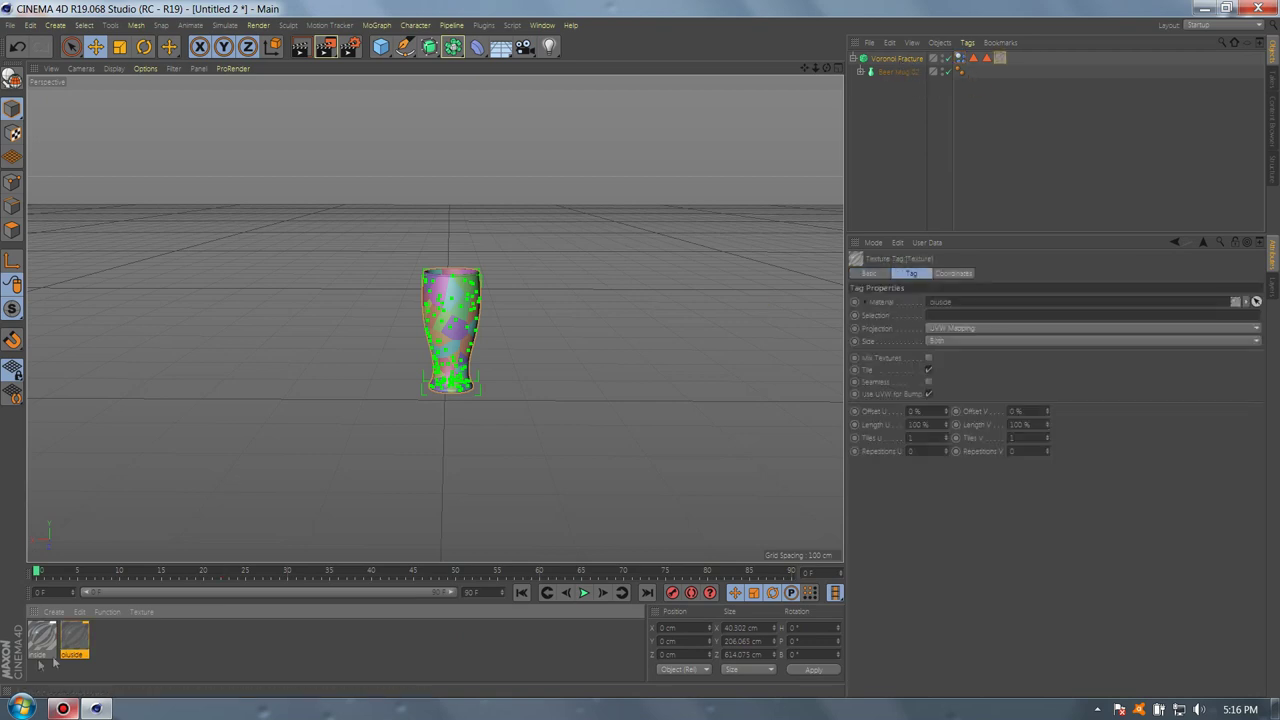
{"action": "left_click_drag", "start_coordinate": [52, 645], "coordinate": [1018, 62]}
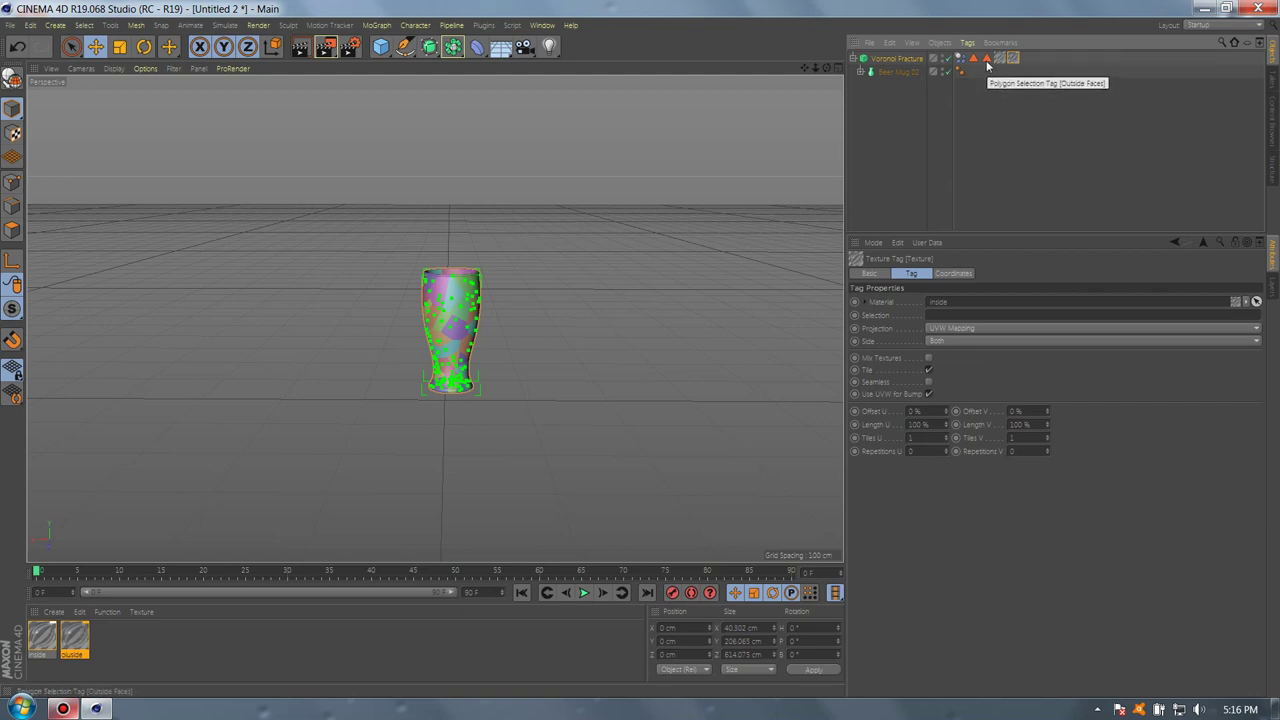
{"action": "left_click_drag", "start_coordinate": [973, 58], "coordinate": [973, 318]}
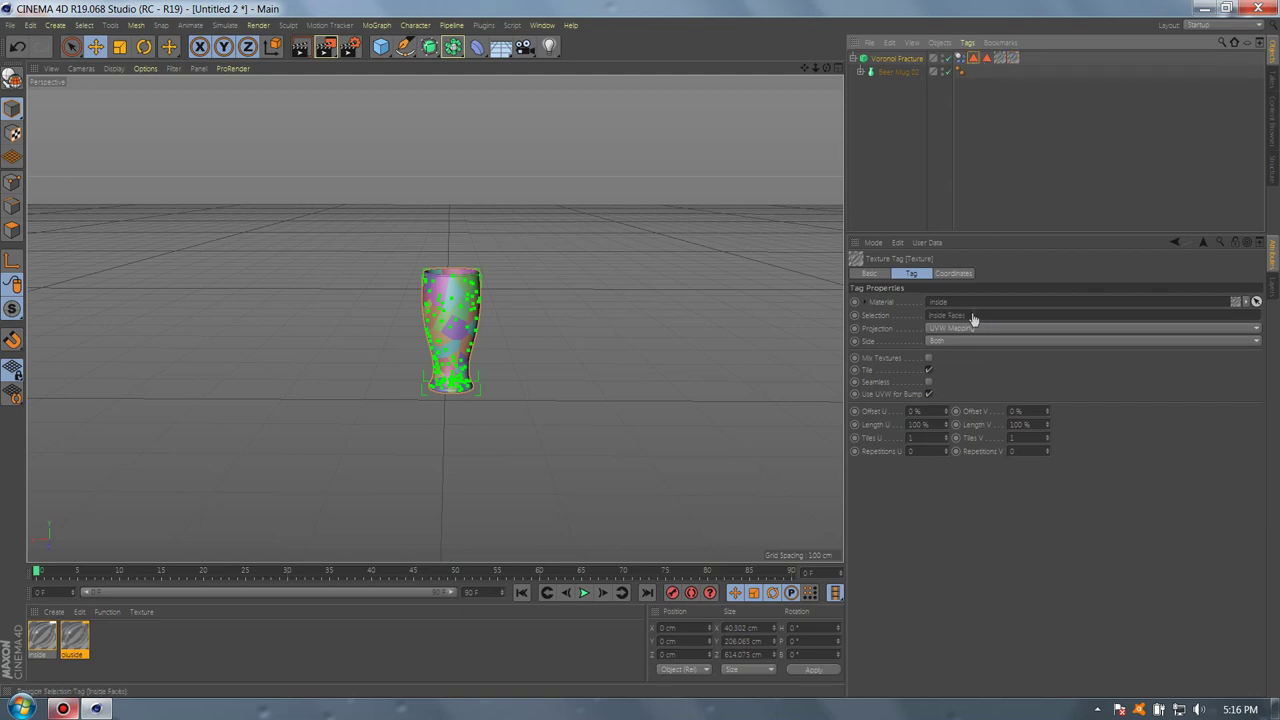
Restrict the outside material on the Voronoi Fracture to the Outside Faces selection.
{"action": "left_click", "coordinate": [999, 59]}
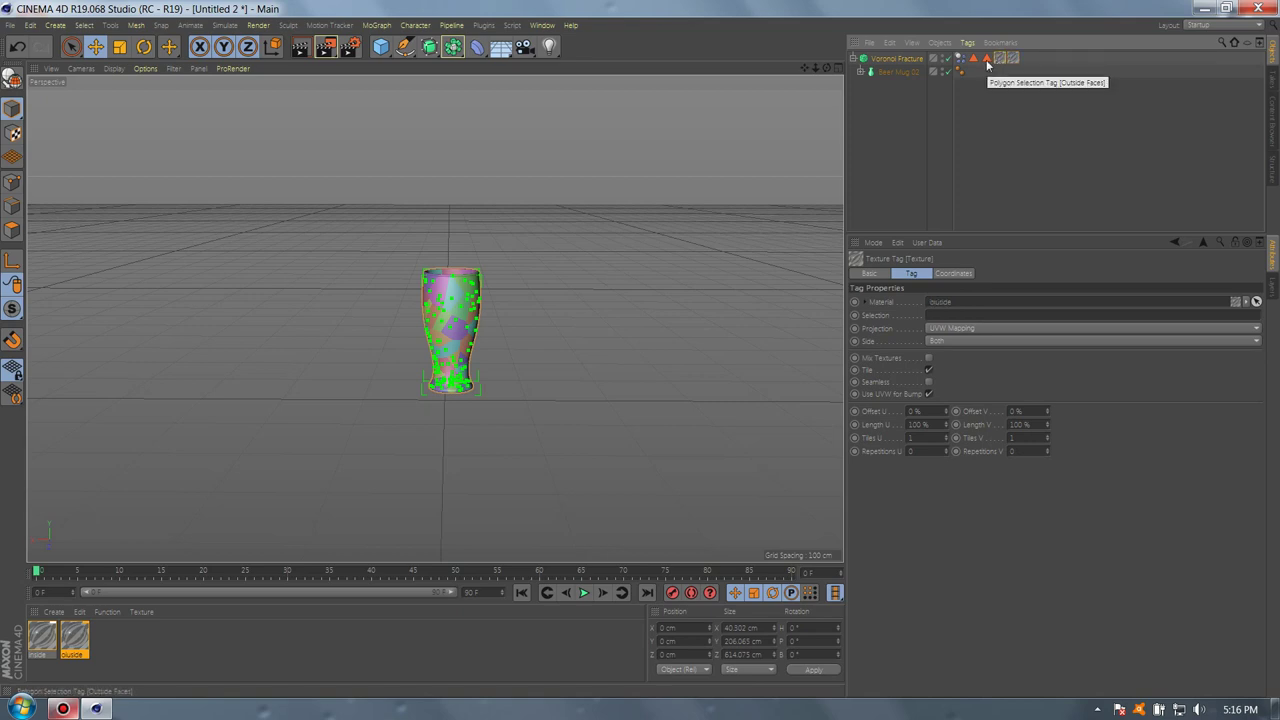
{"action": "left_click_drag", "start_coordinate": [987, 60], "coordinate": [958, 316]}
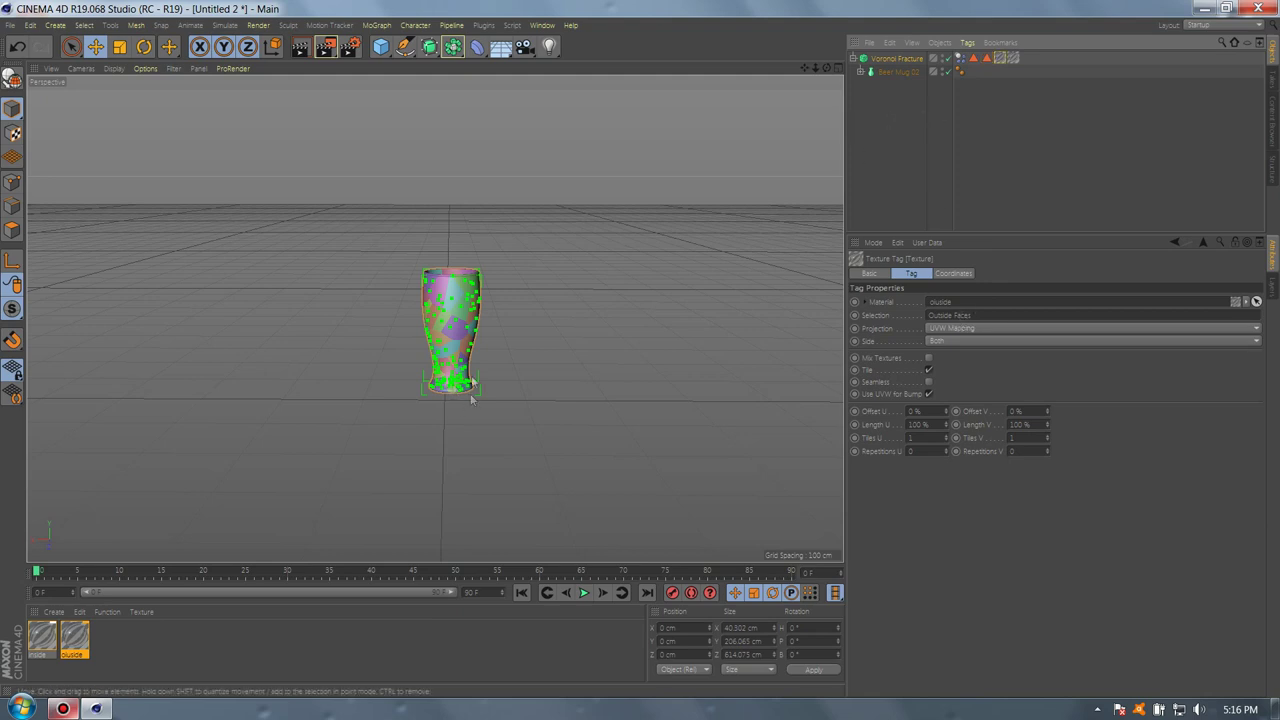
Add a Sky object and apply the Cloudy Park 01 HDRI preset material to it.
{"action": "left_click_drag", "start_coordinate": [459, 343], "coordinate": [457, 89], "text": "alt"}
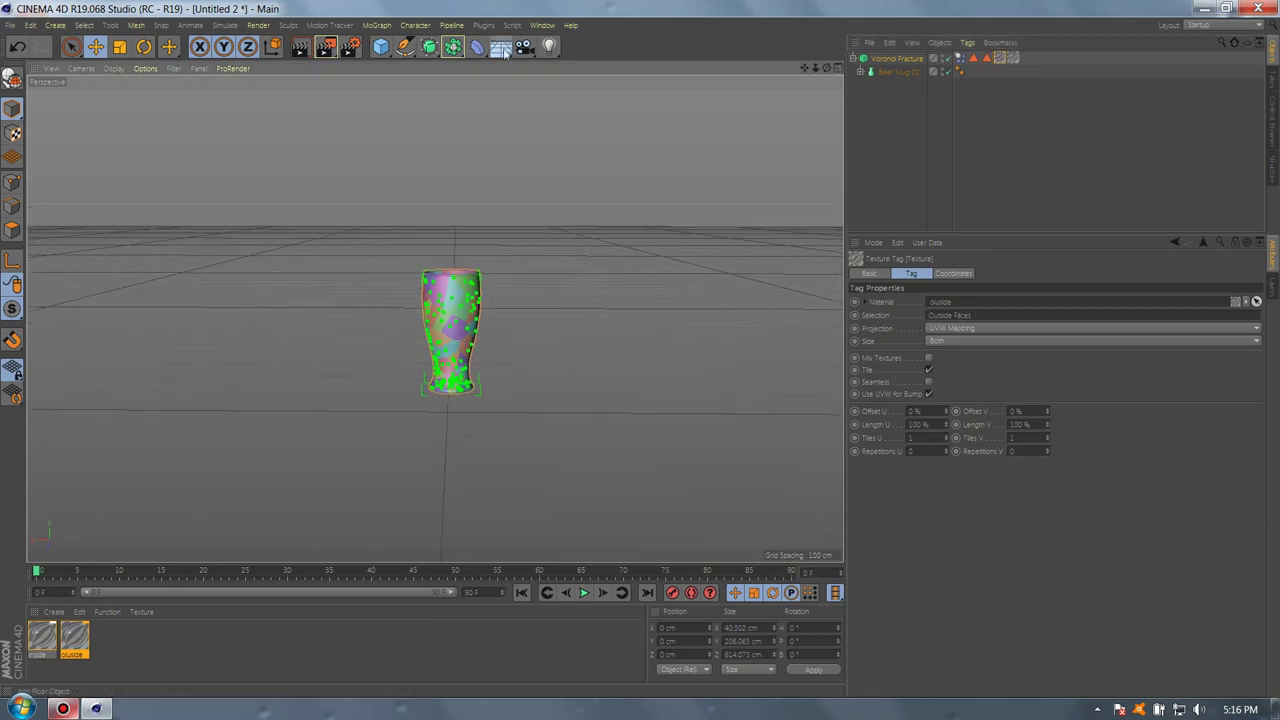
{"action": "left_click_drag", "start_coordinate": [505, 53], "coordinate": [540, 87]}
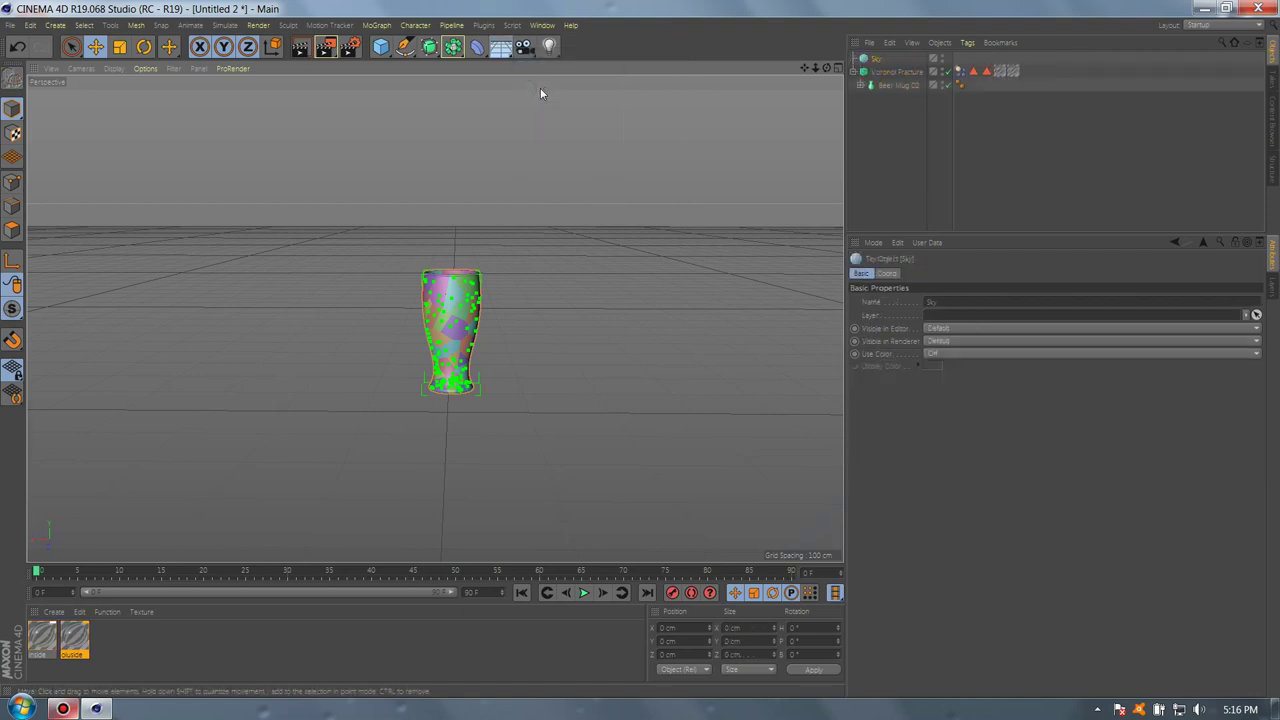
{"action": "left_click", "coordinate": [542, 25]}
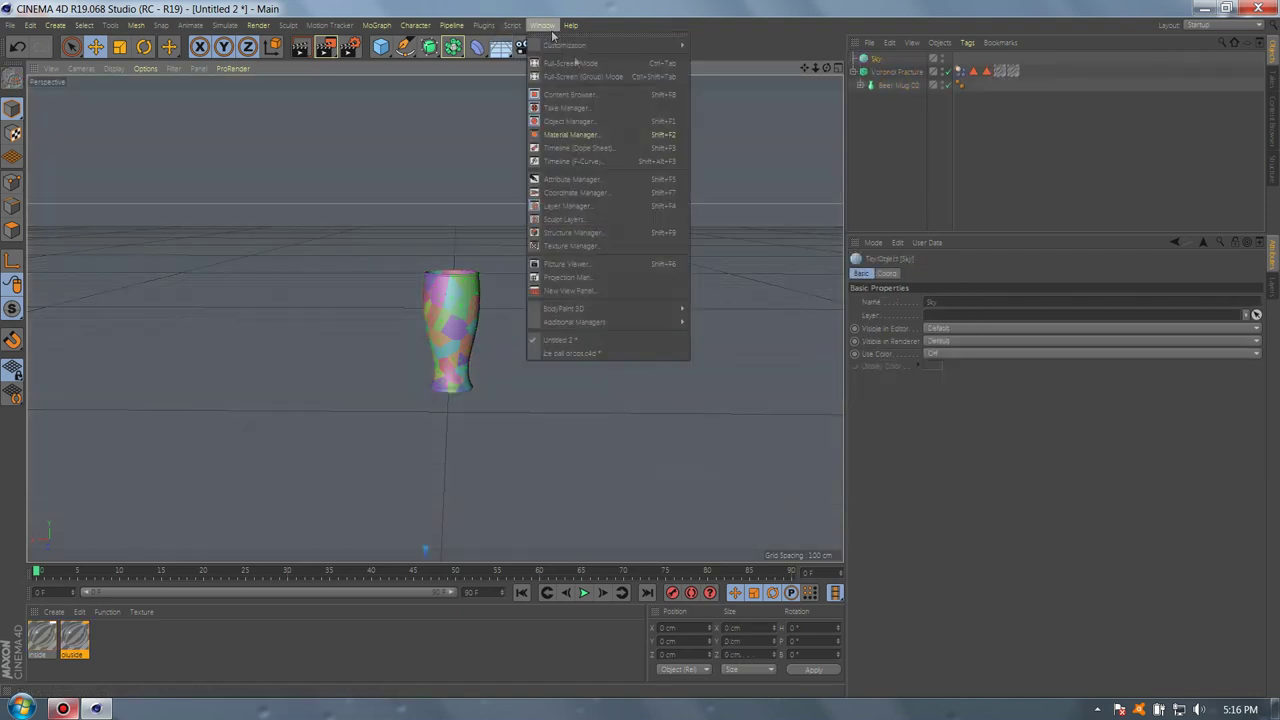
{"action": "left_click", "coordinate": [570, 94]}
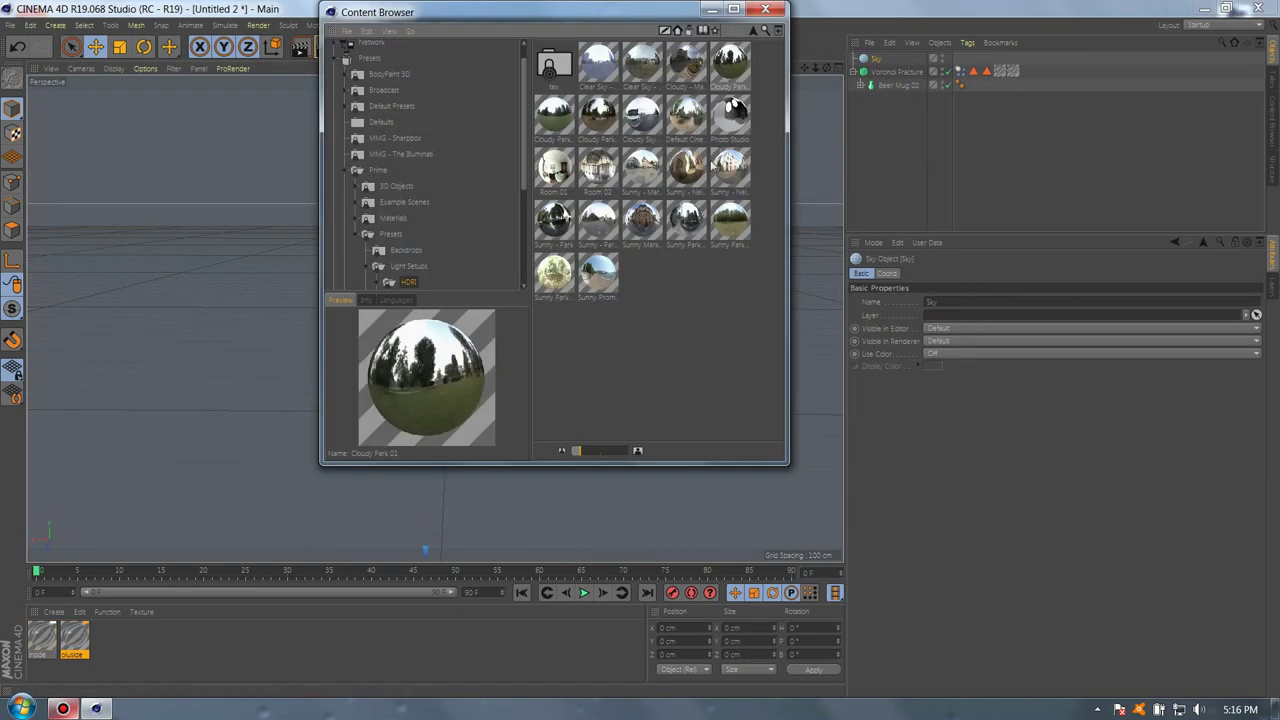
{"action": "double_click", "coordinate": [732, 66]}
{"action": "left_click", "coordinate": [765, 9]}
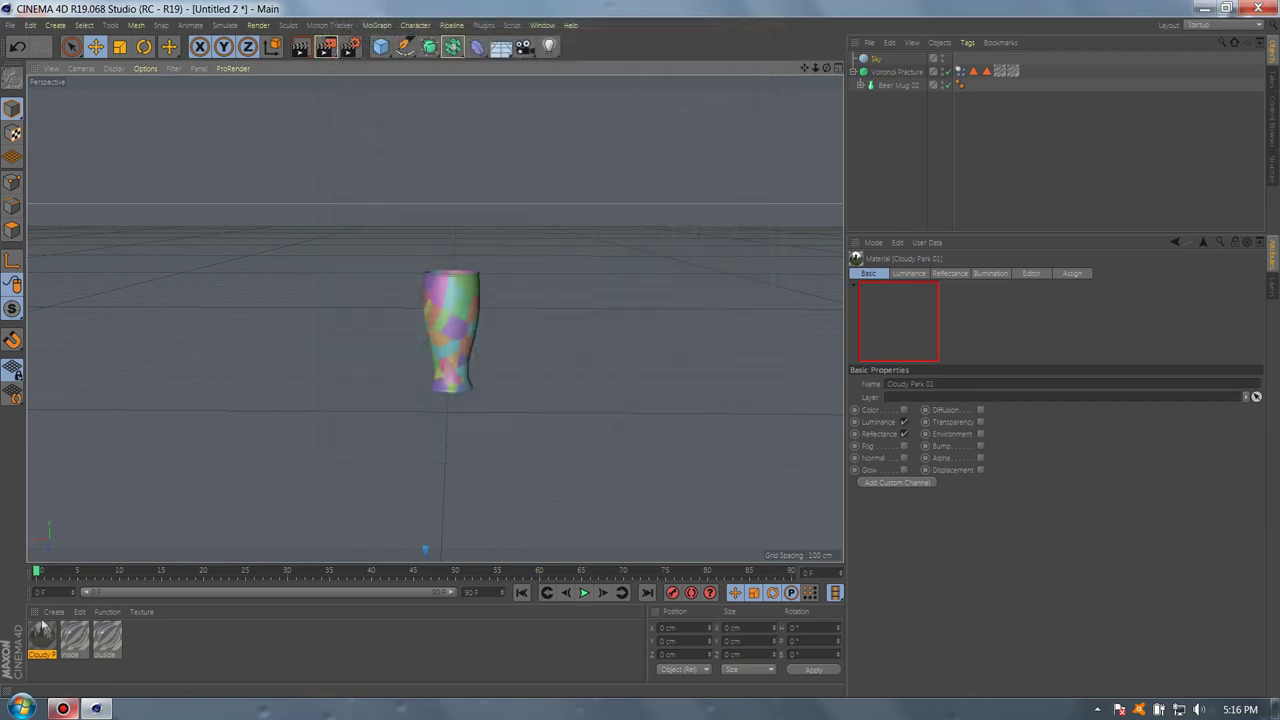
{"action": "left_click_drag", "start_coordinate": [42, 632], "coordinate": [192, 468]}
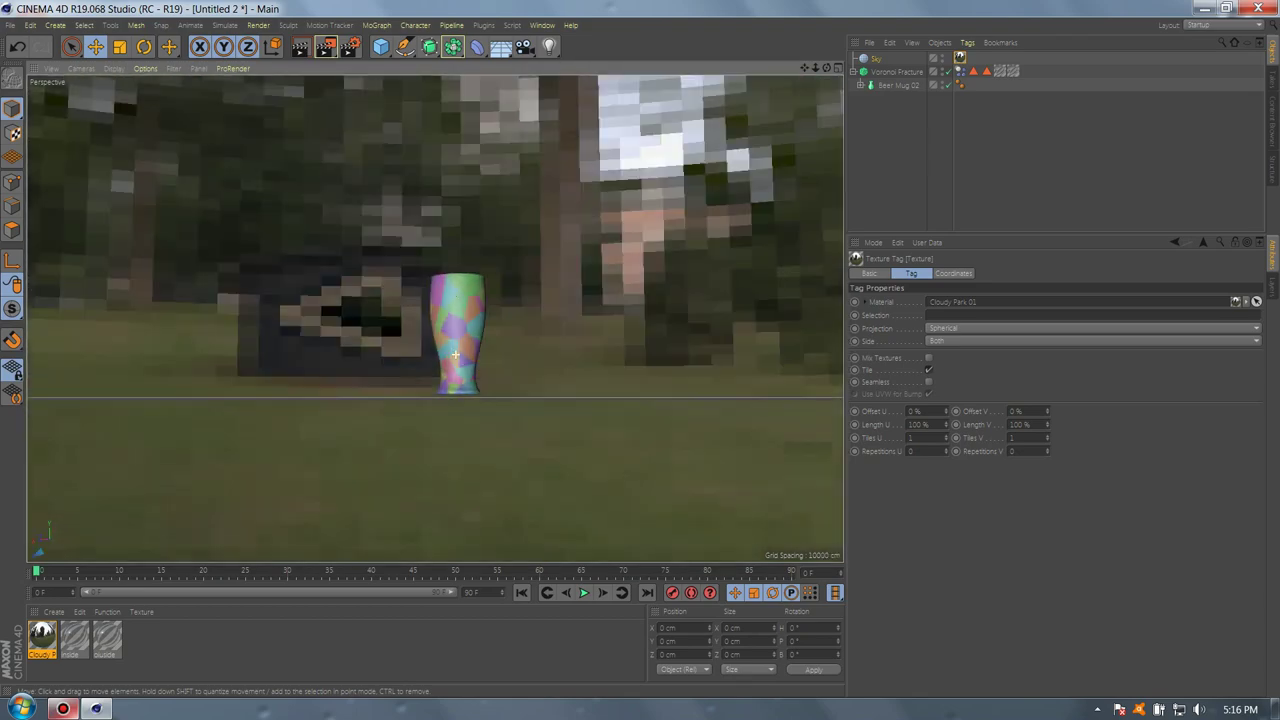
Add a Torus object to the scene.
{"action": "left_click_drag", "start_coordinate": [800, 395], "coordinate": [700, 395], "text": "alt"}
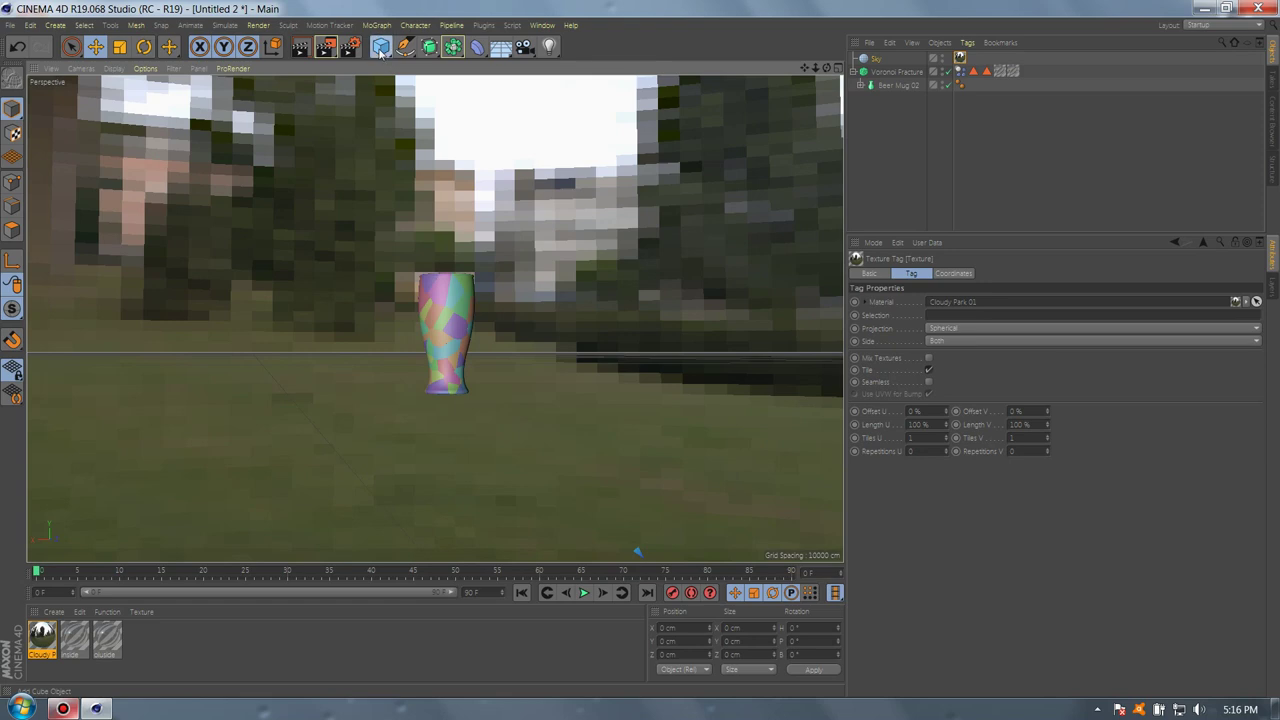
{"action": "left_click_drag", "start_coordinate": [380, 50], "coordinate": [424, 114]}
{"action": "scroll", "coordinate": [471, 382], "scroll_direction": "down", "scroll_amount": 10}
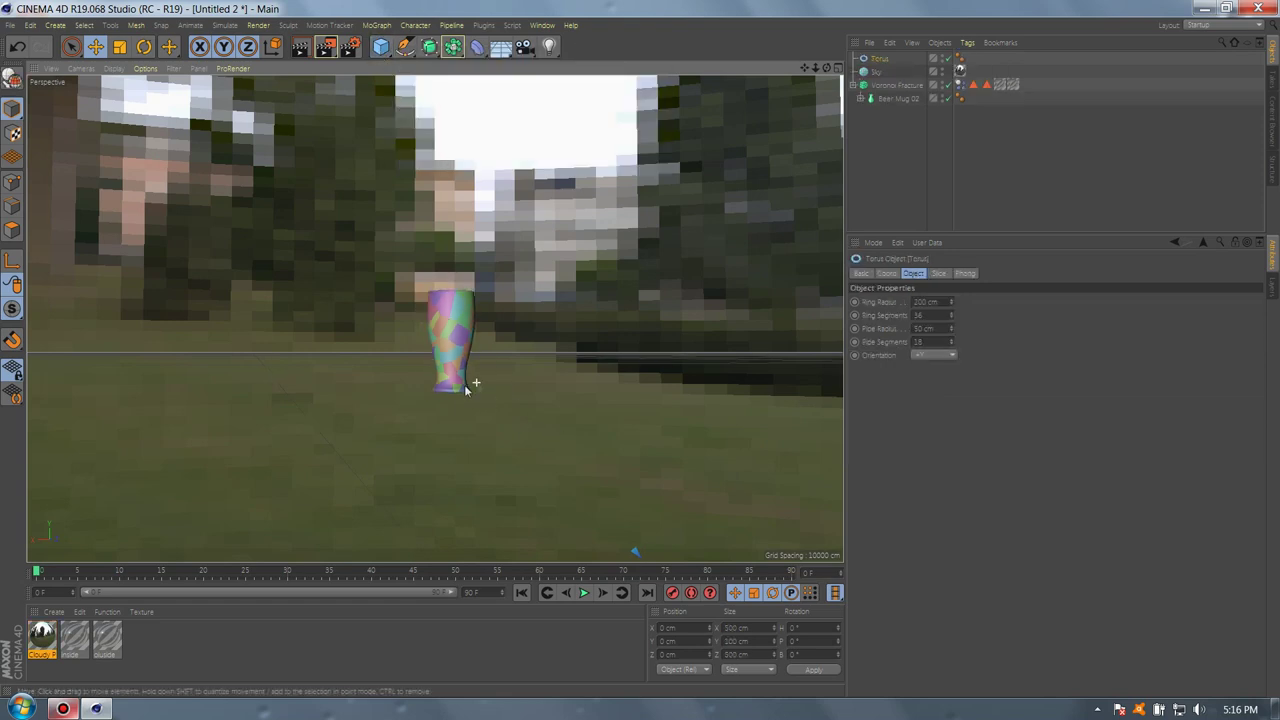
Create a new material with only the Luminance channel enabled, turning off Color and Reflectance.
{"action": "double_click", "coordinate": [193, 655]}
{"action": "double_click", "coordinate": [42, 638]}
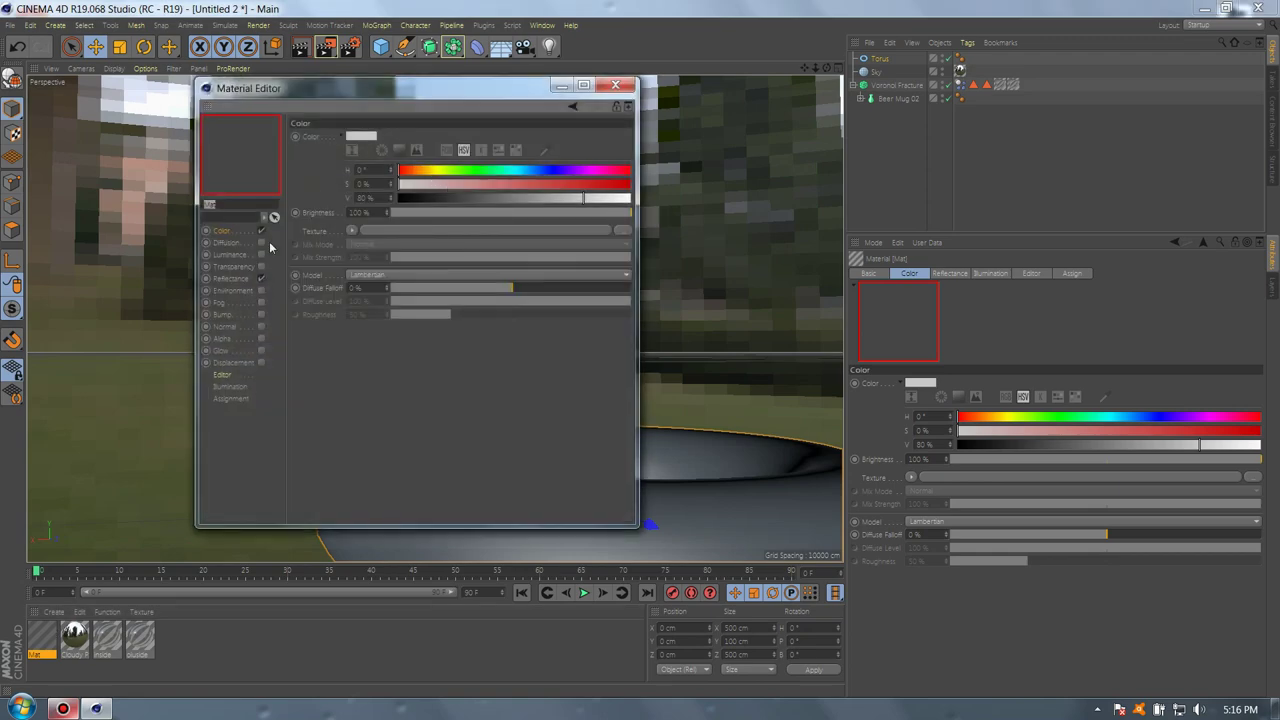
{"action": "left_click", "coordinate": [261, 254]}
{"action": "left_click", "coordinate": [261, 230]}
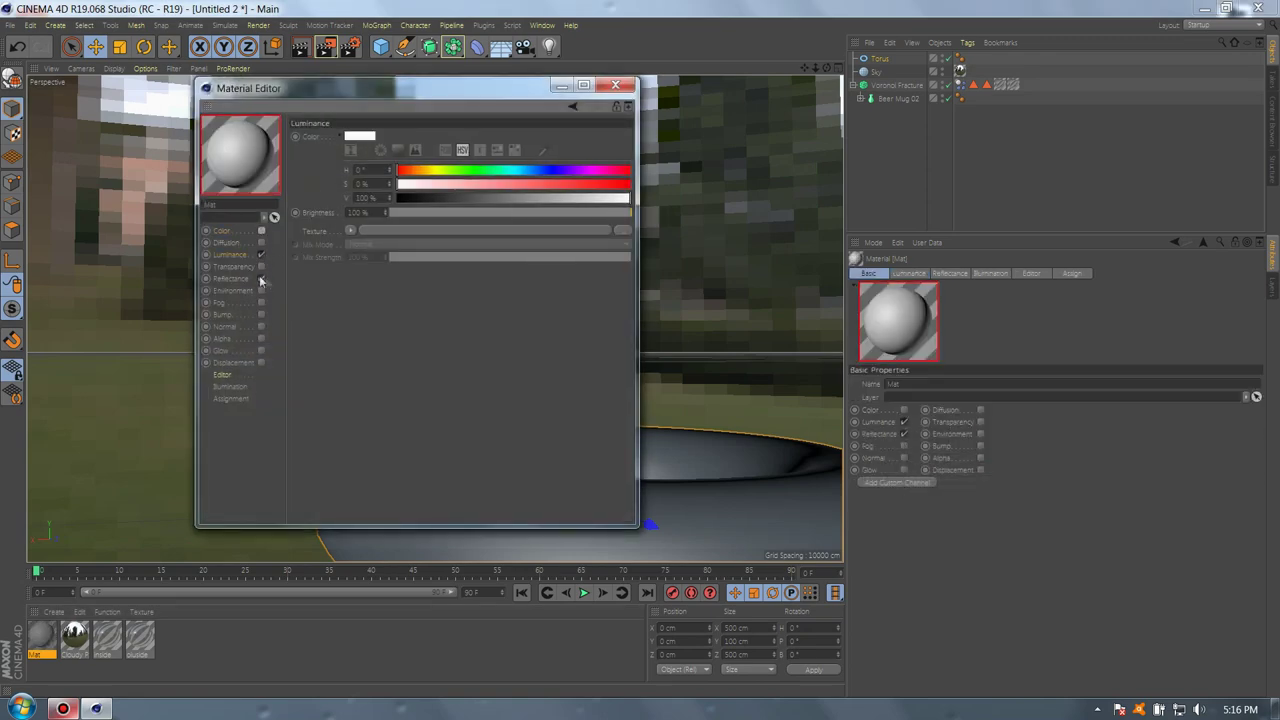
{"action": "left_click", "coordinate": [261, 279]}
{"action": "left_click", "coordinate": [615, 84]}
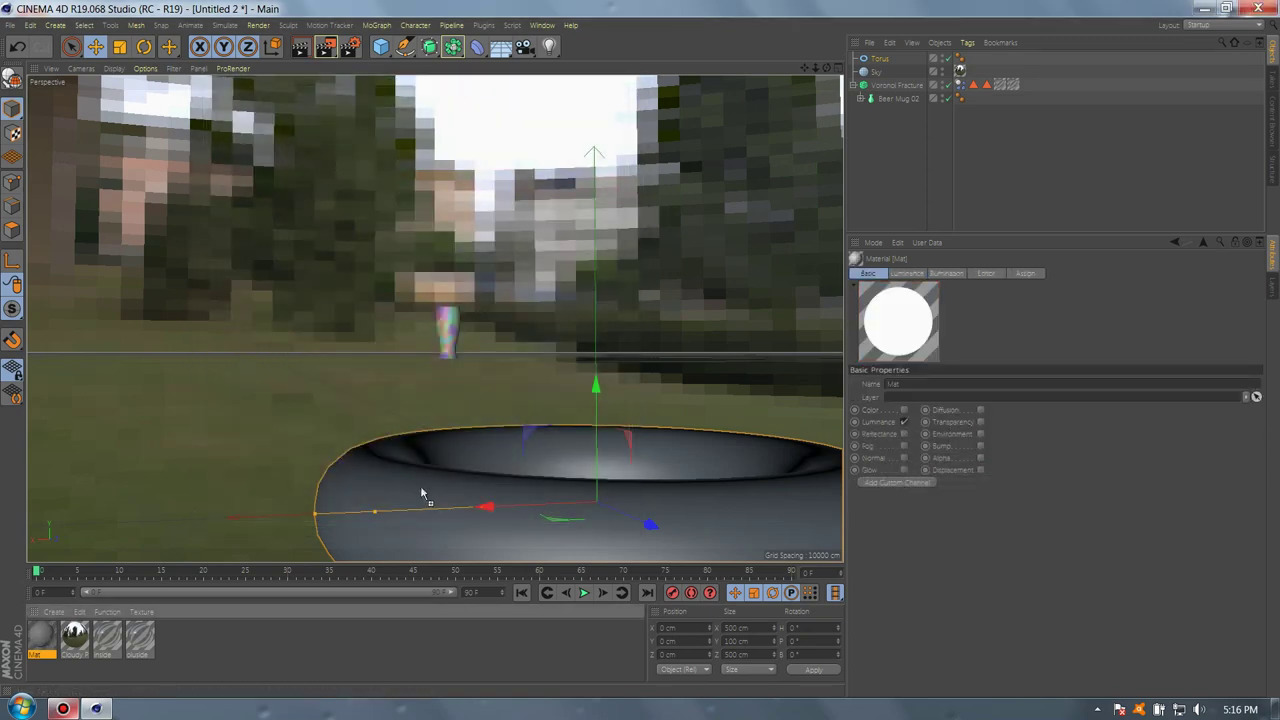
Apply the luminous material to the torus, raise the torus to about 558.5 cm in Y, and rewind the animation to the start.
{"action": "left_click_drag", "start_coordinate": [421, 494], "coordinate": [422, 494]}
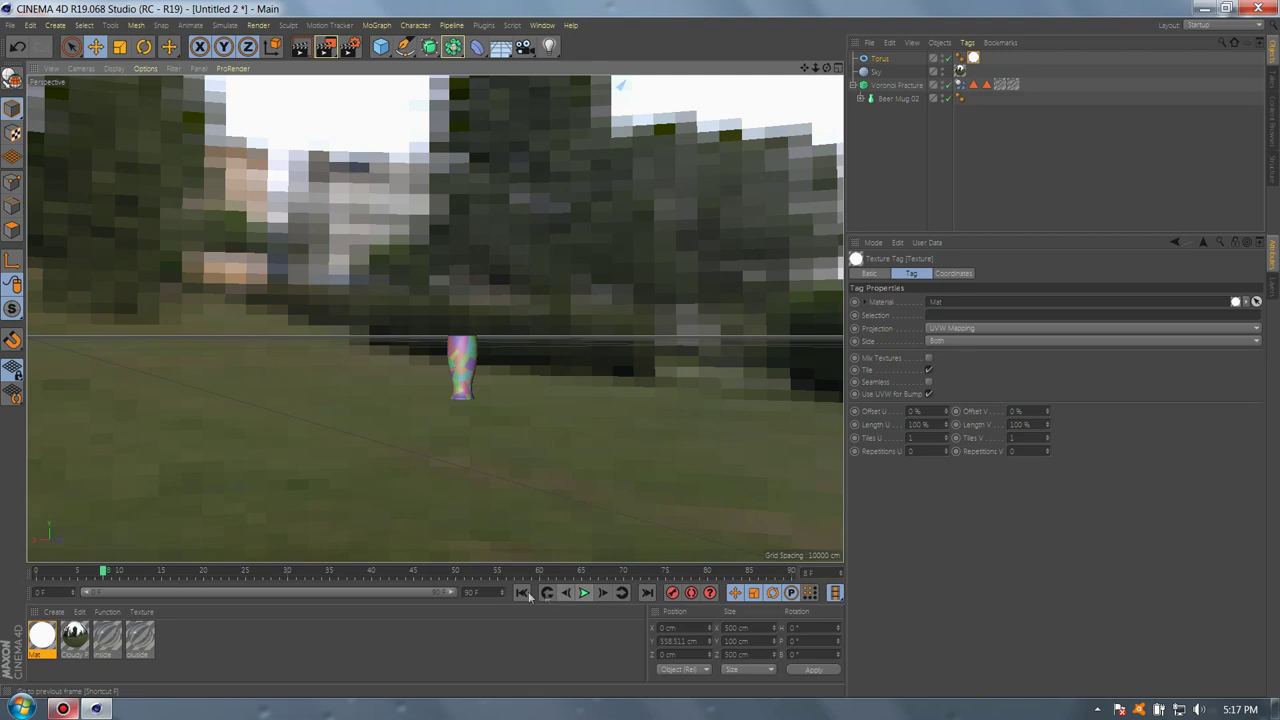
{"action": "left_click", "coordinate": [521, 592]}
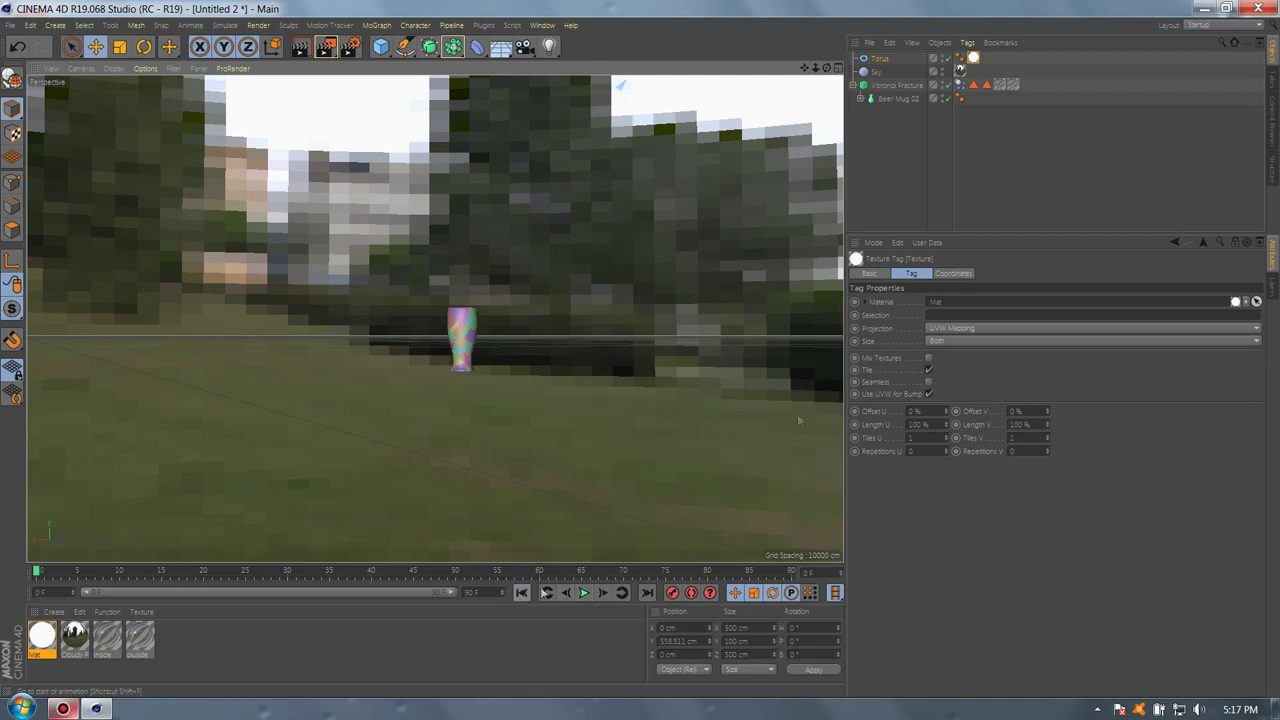
Open the collision settings of the Voronoi Fracture's Dynamics Body tag.
{"action": "left_click", "coordinate": [961, 85]}
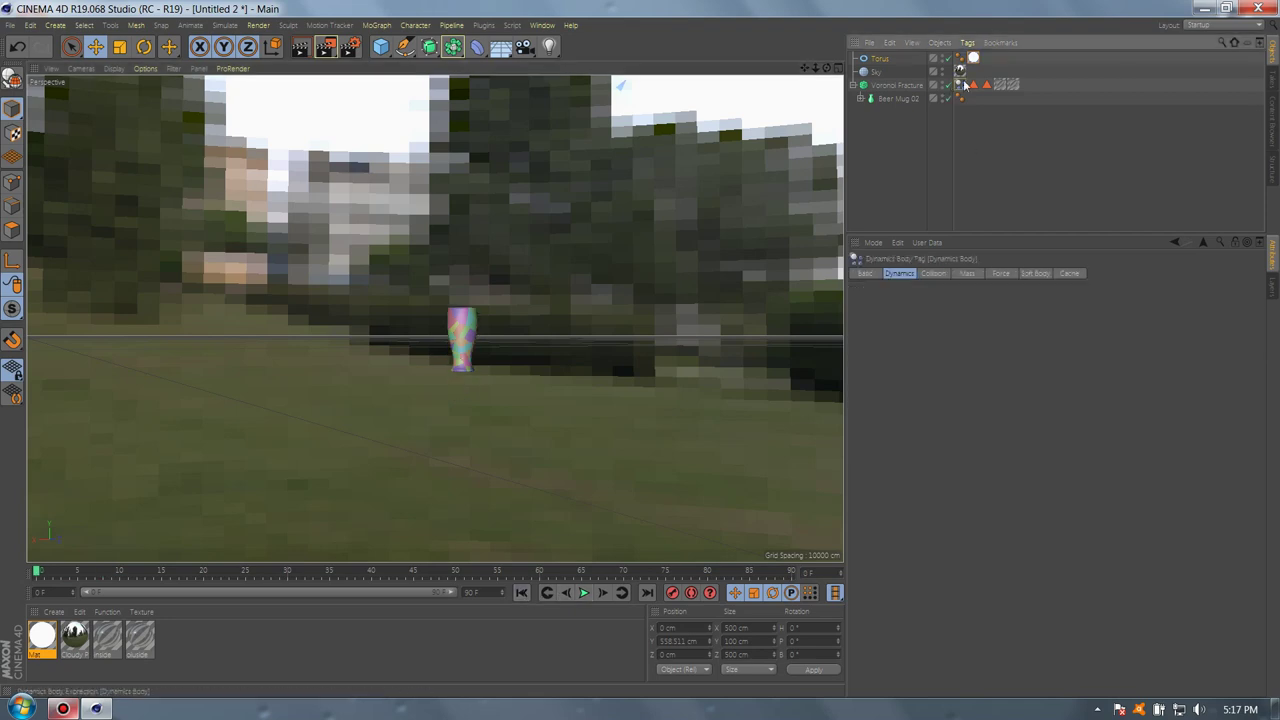
{"action": "left_click", "coordinate": [934, 274]}
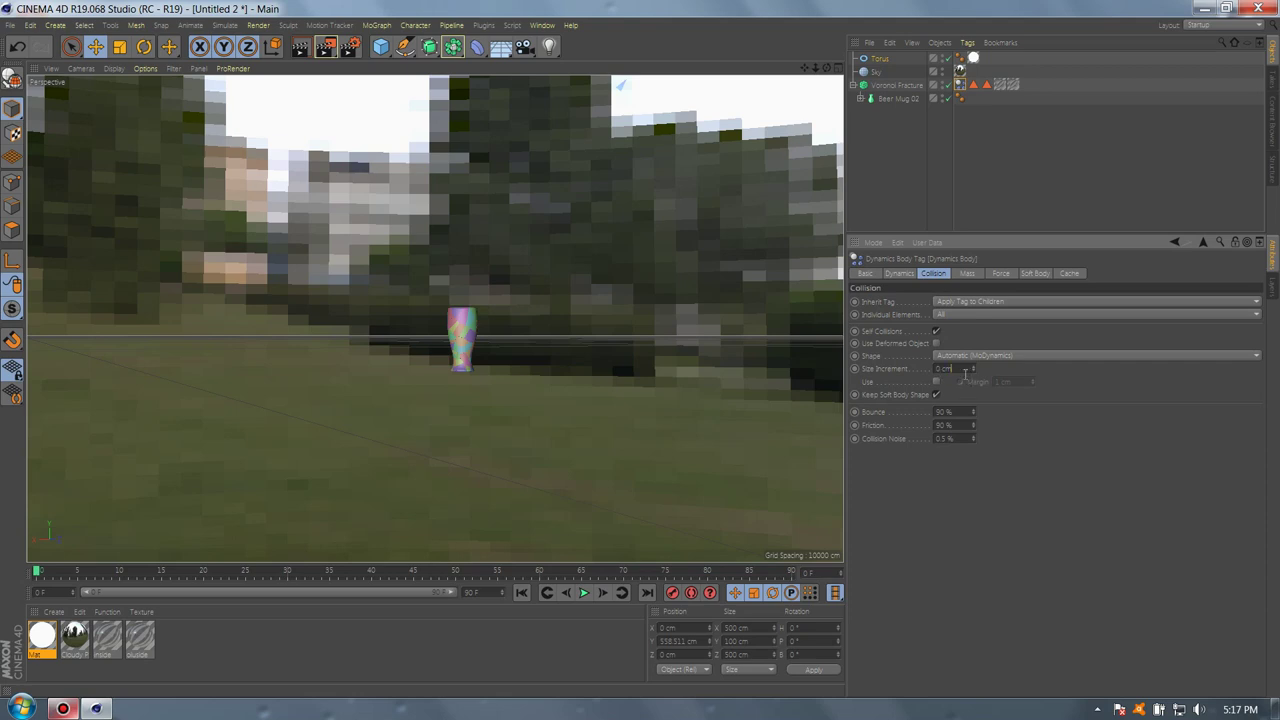